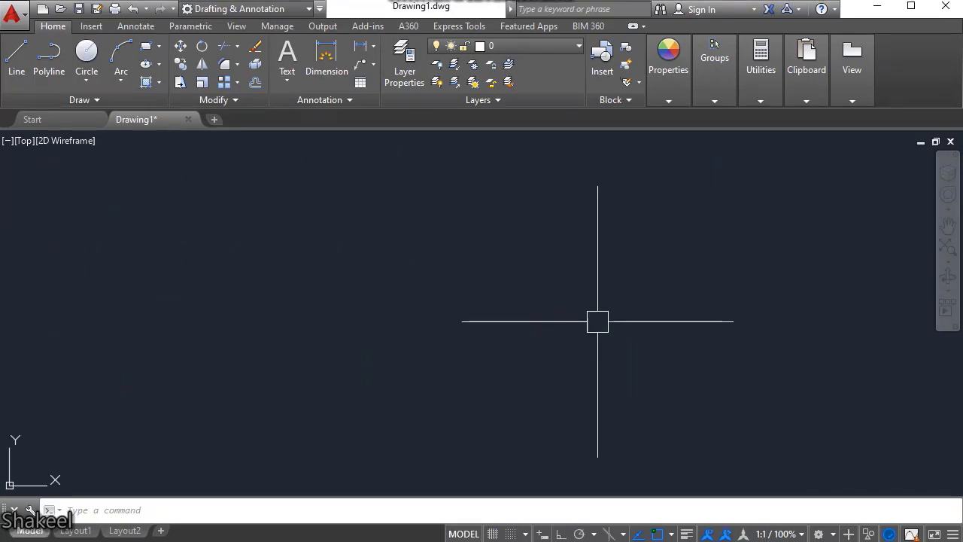
Draw a horizontal line about 7.35 units long with Ortho mode turned on
click(17, 66)
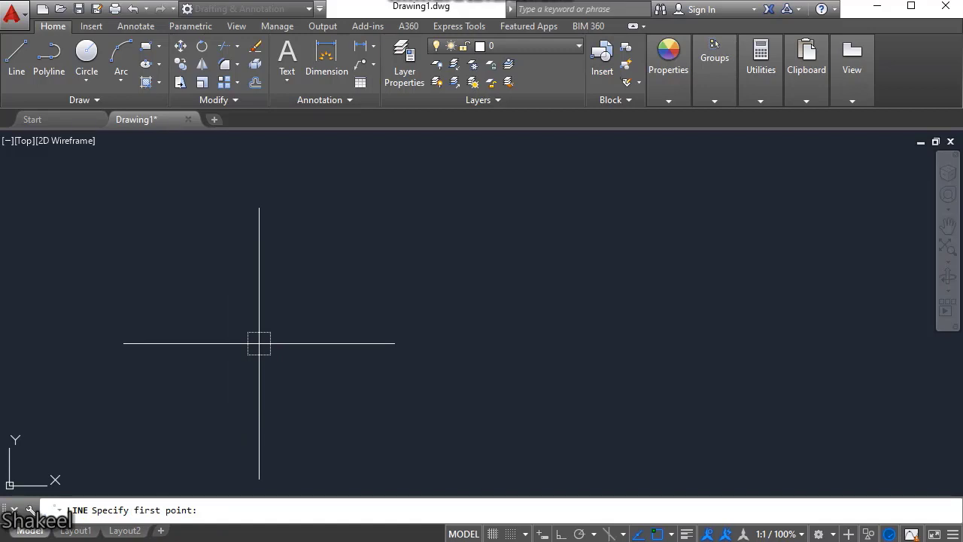
click(189, 329)
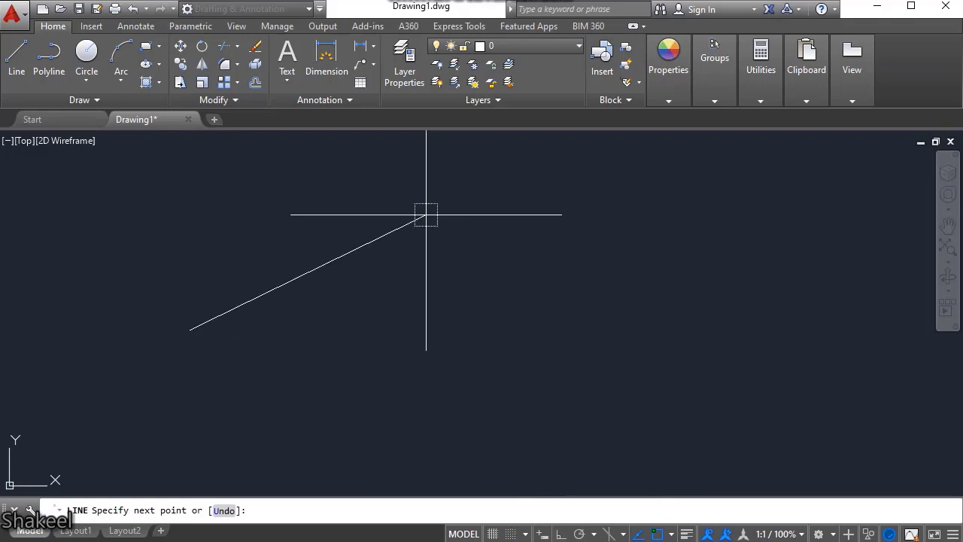
key(F8)
scroll(682, 335, down, 5)
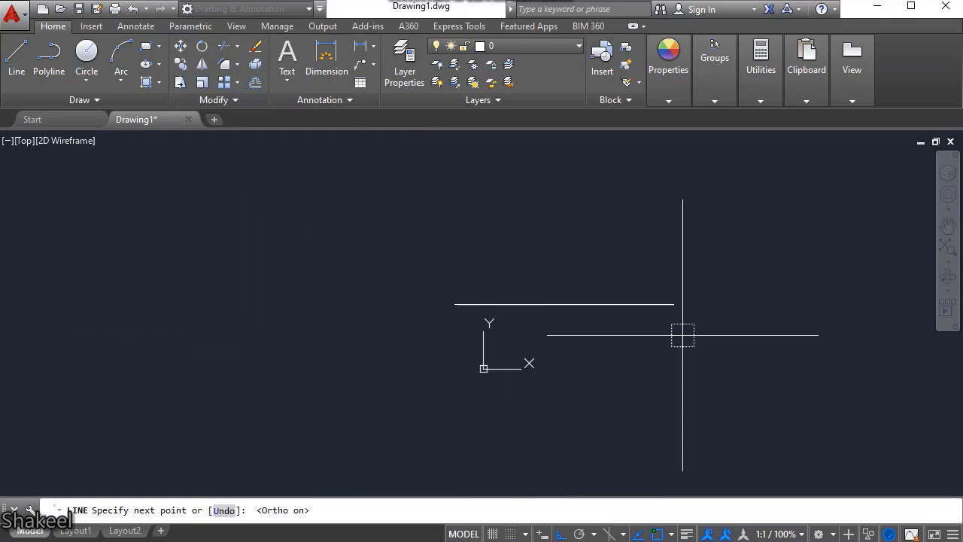
scroll(480, 313, up, 5)
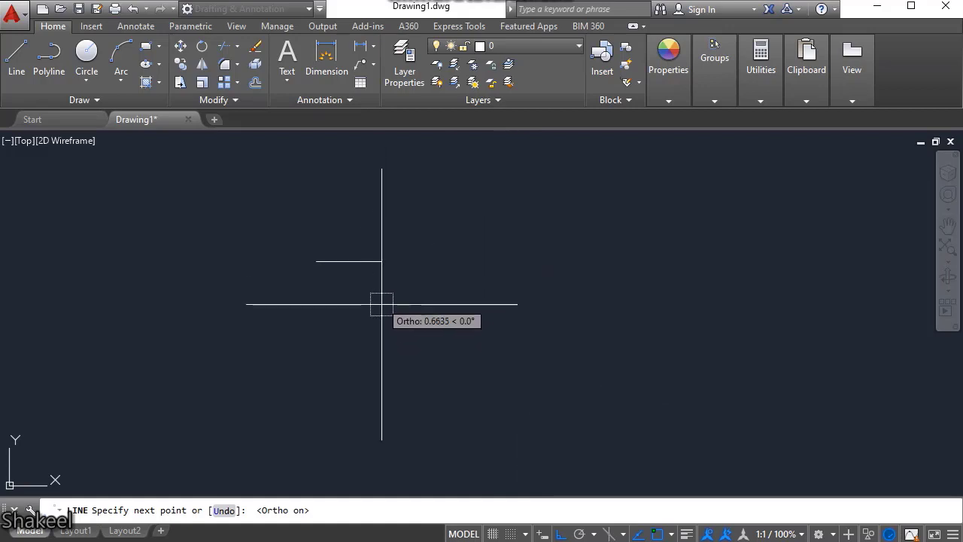
scroll(382, 304, down, 5)
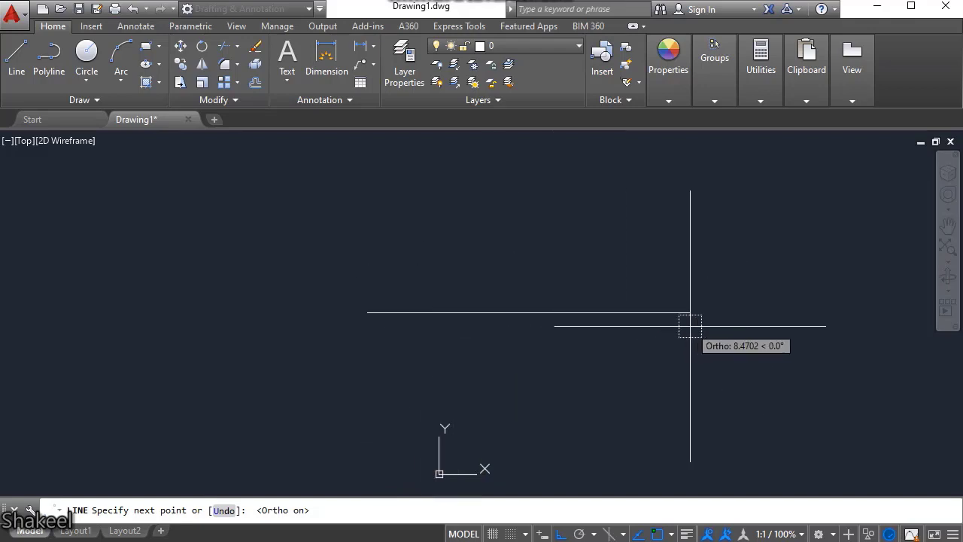
click(645, 331)
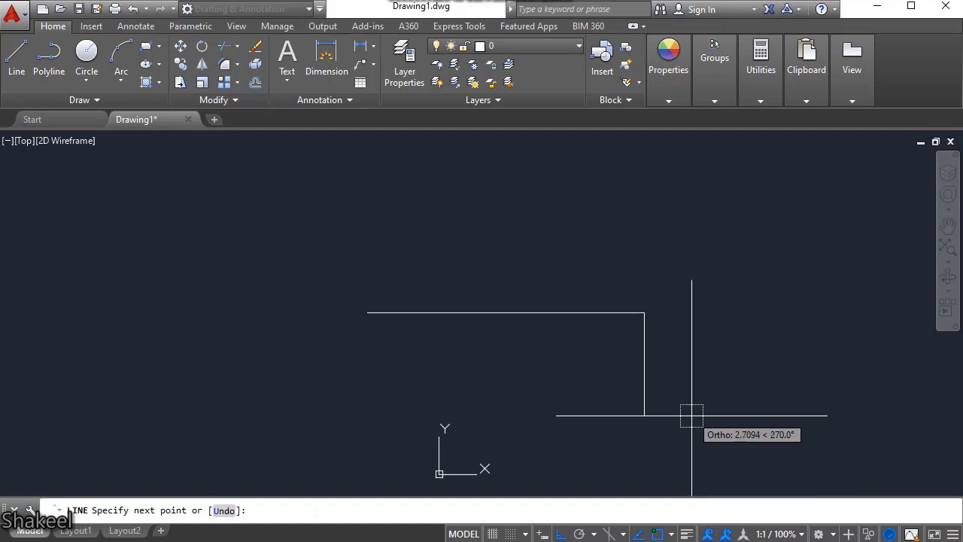
key(Escape)
Draw a second horizontal line 10 units long above the first, starting in line with its left end
middle_drag(376, 383, 271, 434)
text(l)
key(Return)
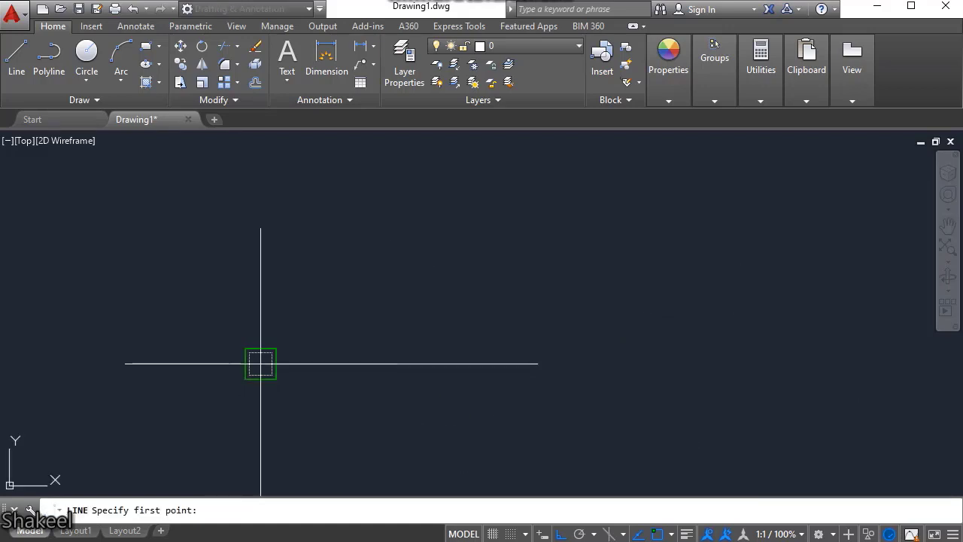
click(261, 320)
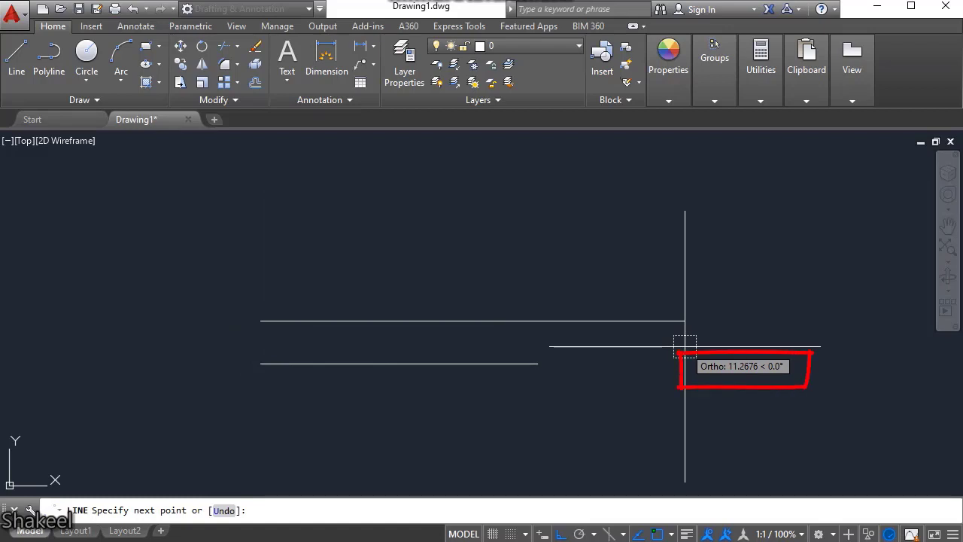
text(1)
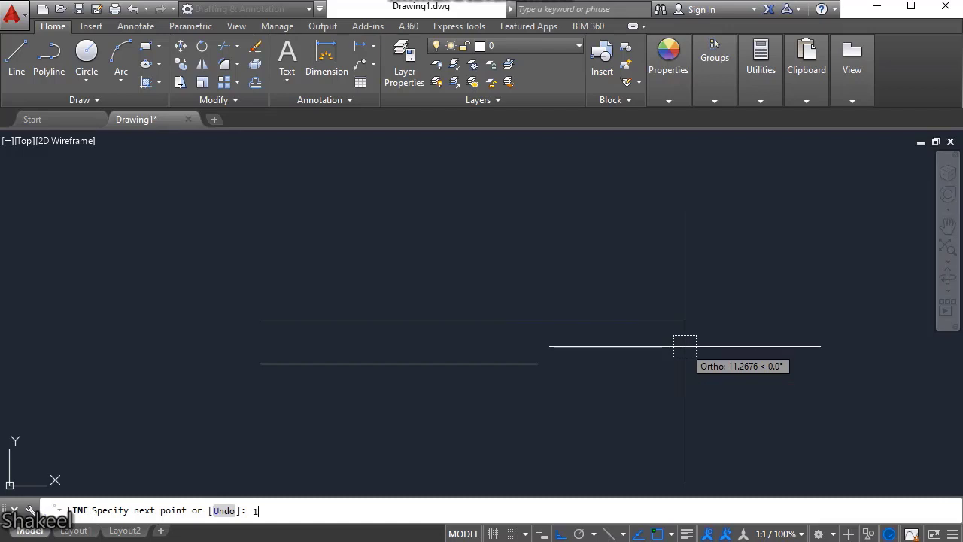
key(Return)
key(Return)
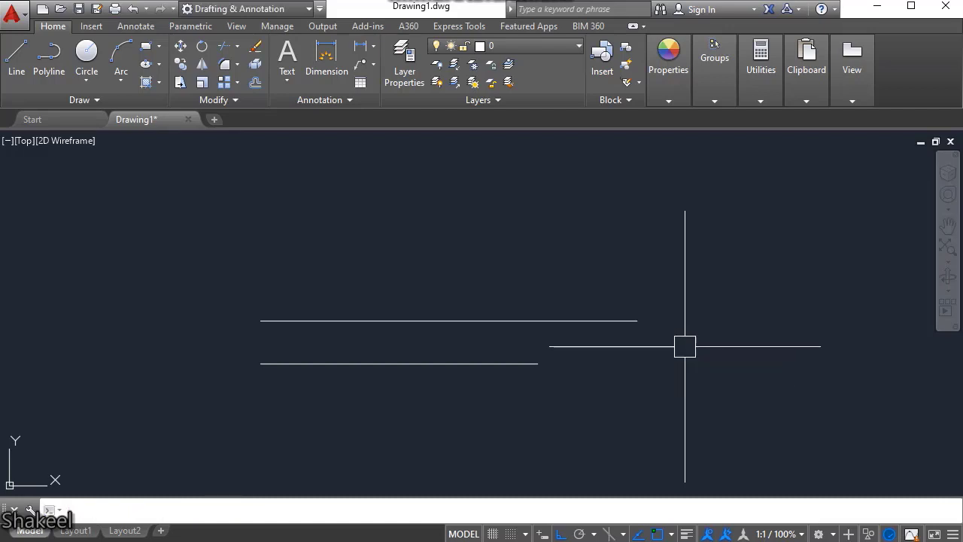
Add a linear dimension above the upper line and inspect its text
text(dli)
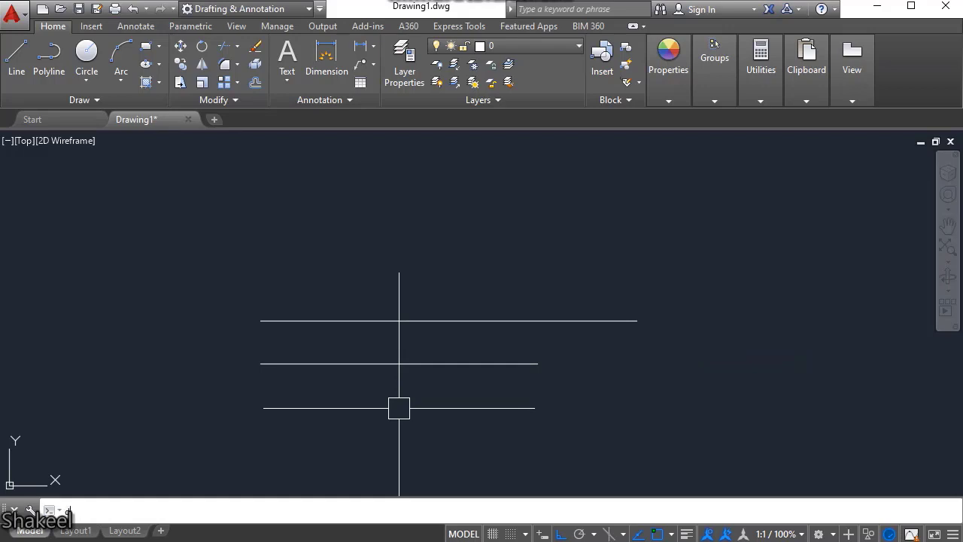
key(Return)
key(Return)
click(411, 318)
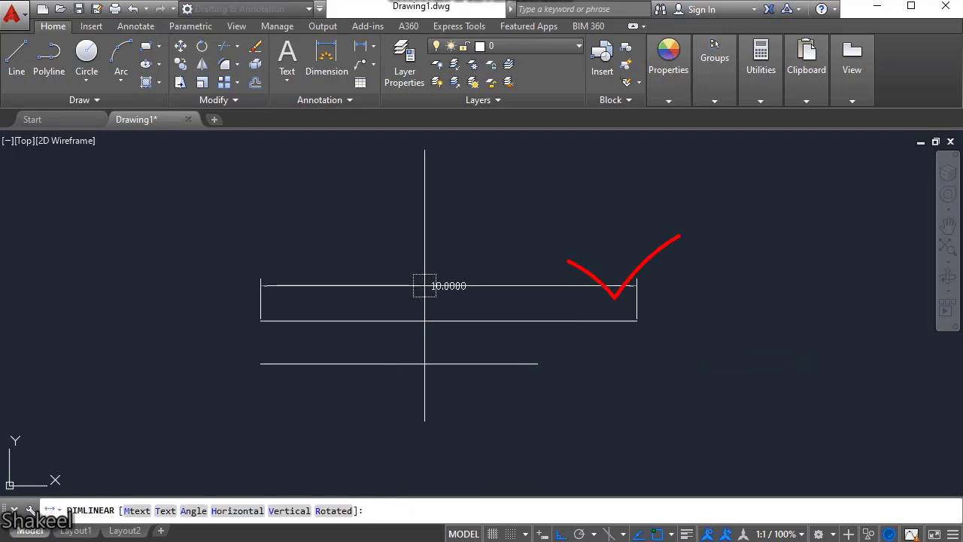
click(429, 283)
scroll(434, 271, up, 5)
scroll(548, 301, down, 6)
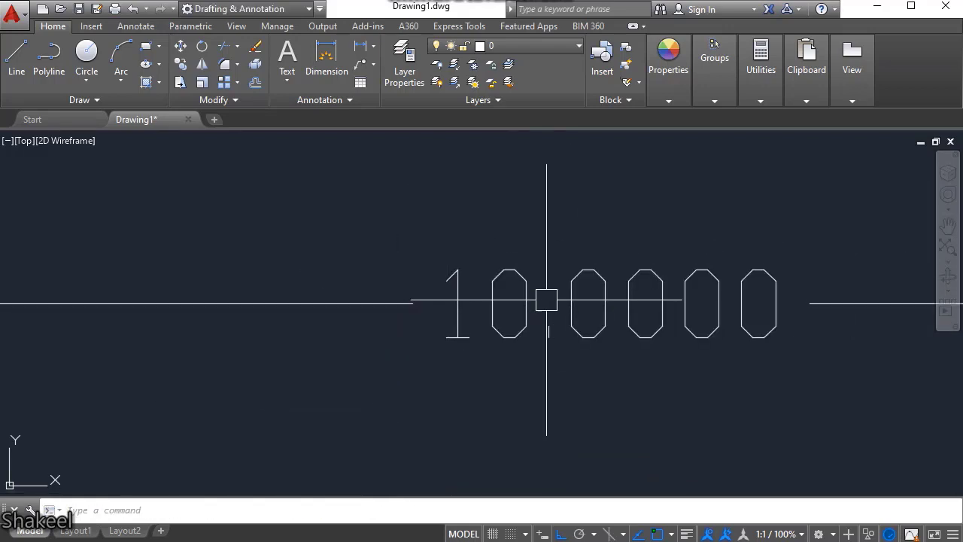
Add a linear dimension below the lower line and compare it with the upper one
scroll(497, 361, up, 4)
key(Return)
click(504, 353)
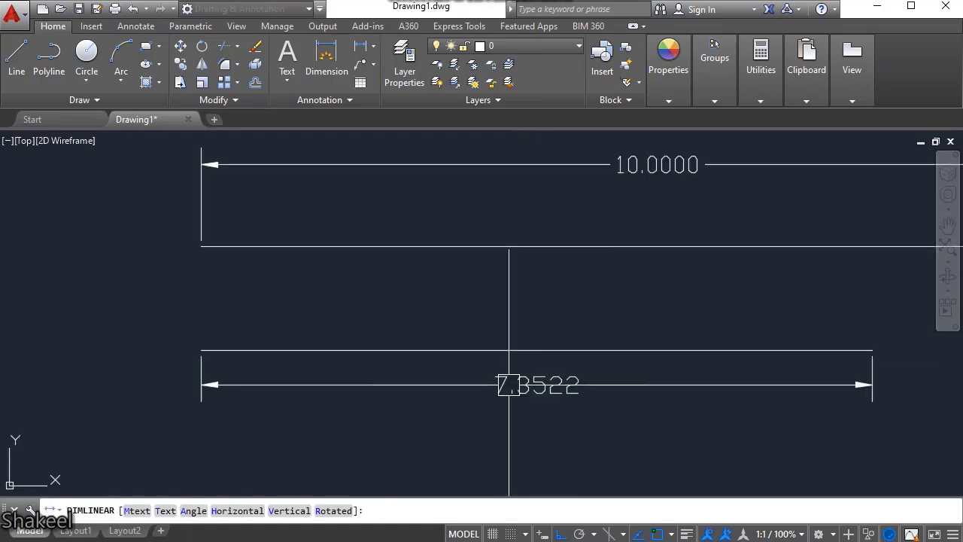
click(508, 387)
scroll(548, 376, up, 3)
scroll(576, 387, down, 5)
mouse_move(576, 387)
middle_down()
mouse_move(630, 447)
mouse_move(618, 446)
middle_up()
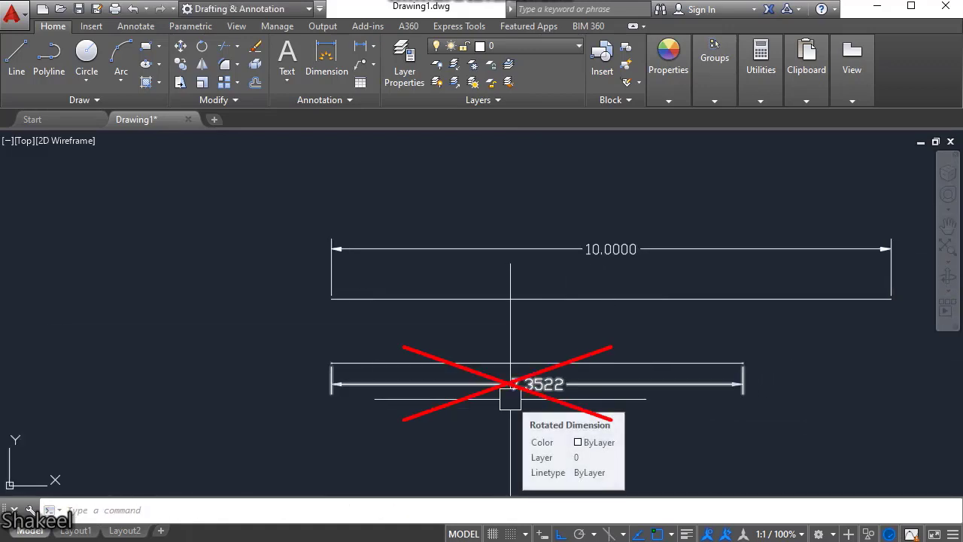
middle_drag(734, 385, 529, 373)
scroll(539, 368, up, 2)
scroll(566, 377, down, 4)
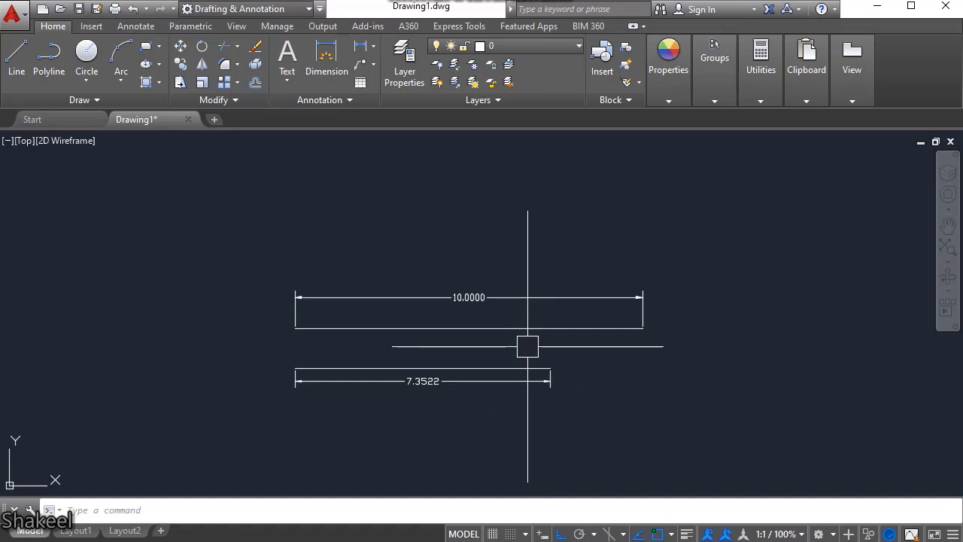
Delete both linear dimensions and the two horizontal lines
click(531, 298)
click(419, 380)
key(Delete)
click(703, 286)
click(514, 399)
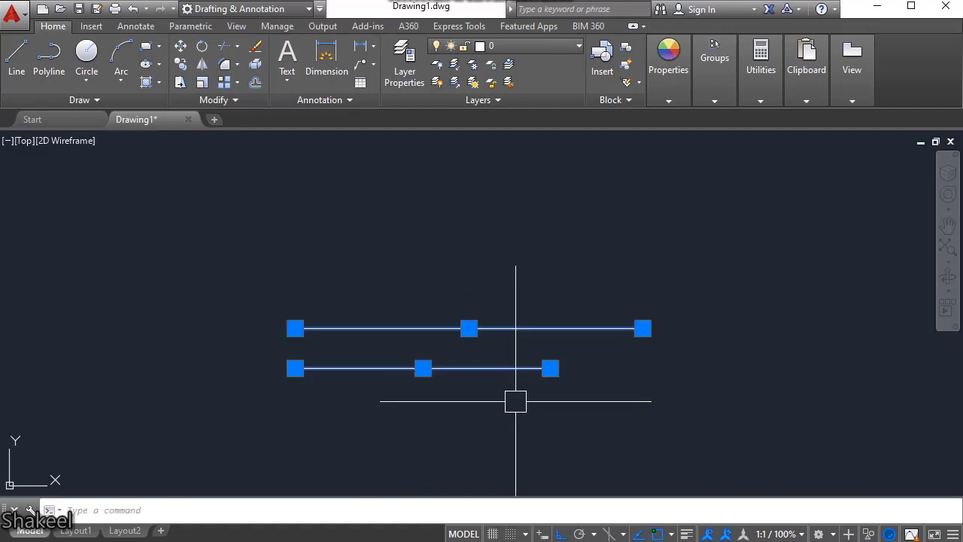
key(Delete)
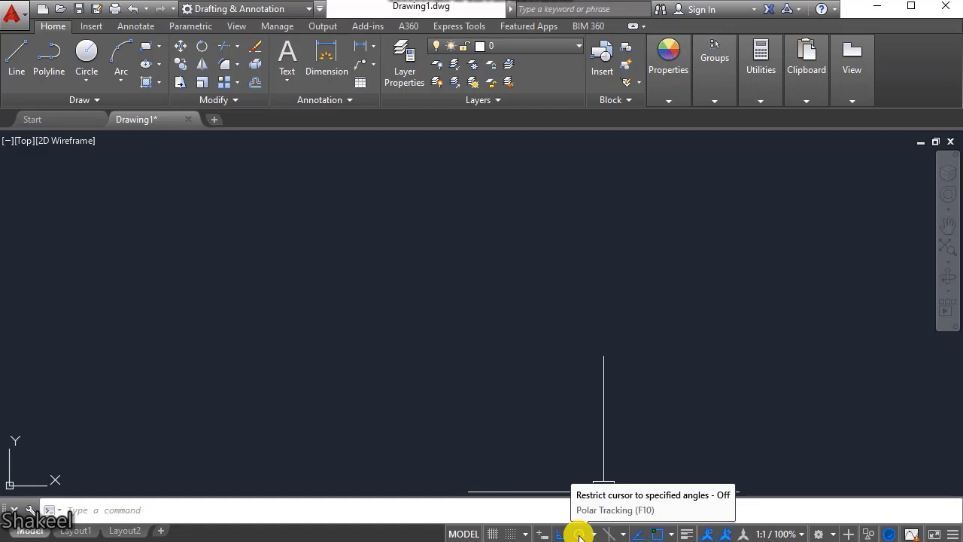
Turn on polar tracking in the drafting settings, keeping the increment angle at 0.5
click(595, 535)
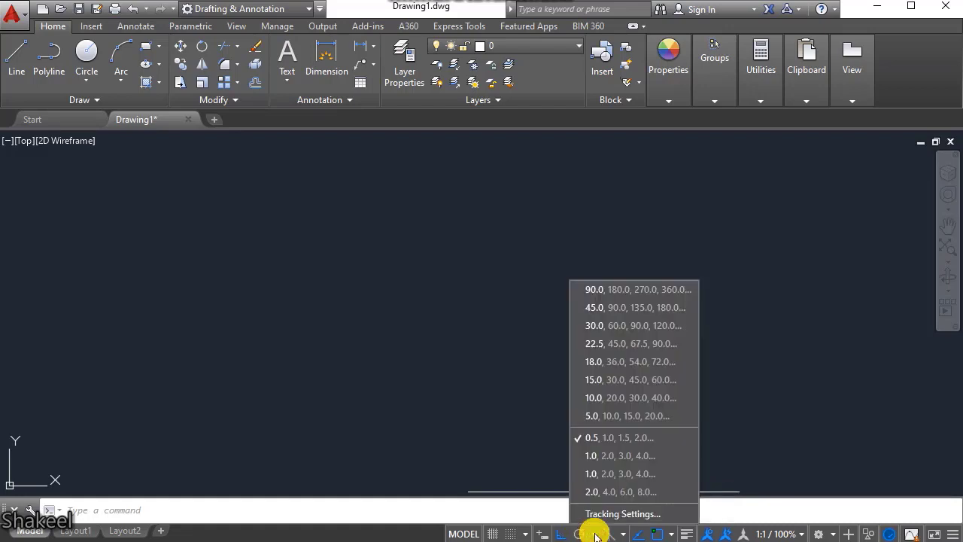
click(657, 514)
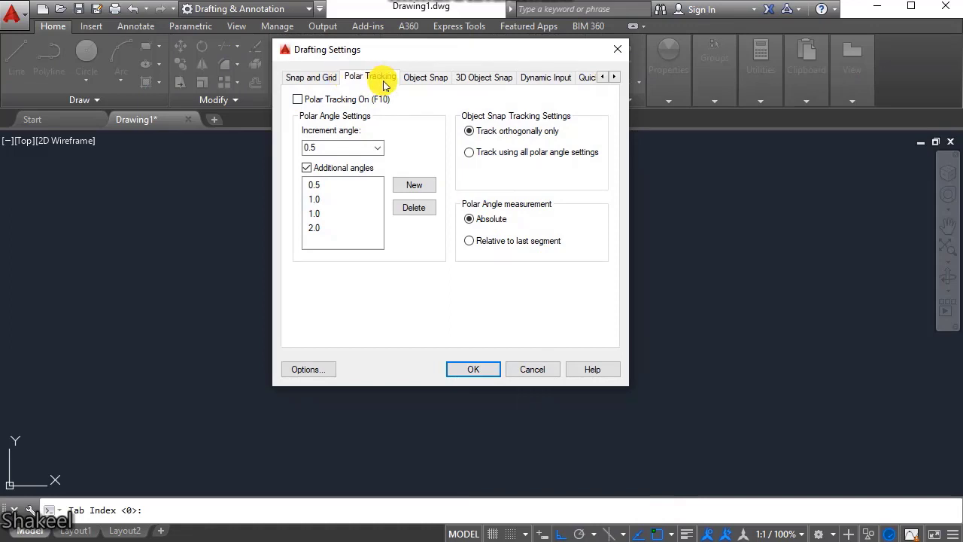
click(322, 101)
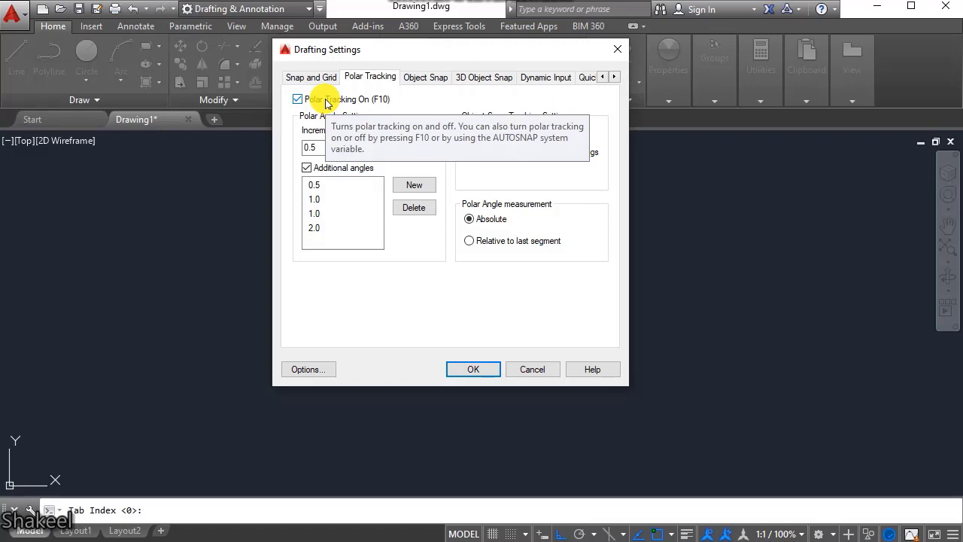
click(324, 100)
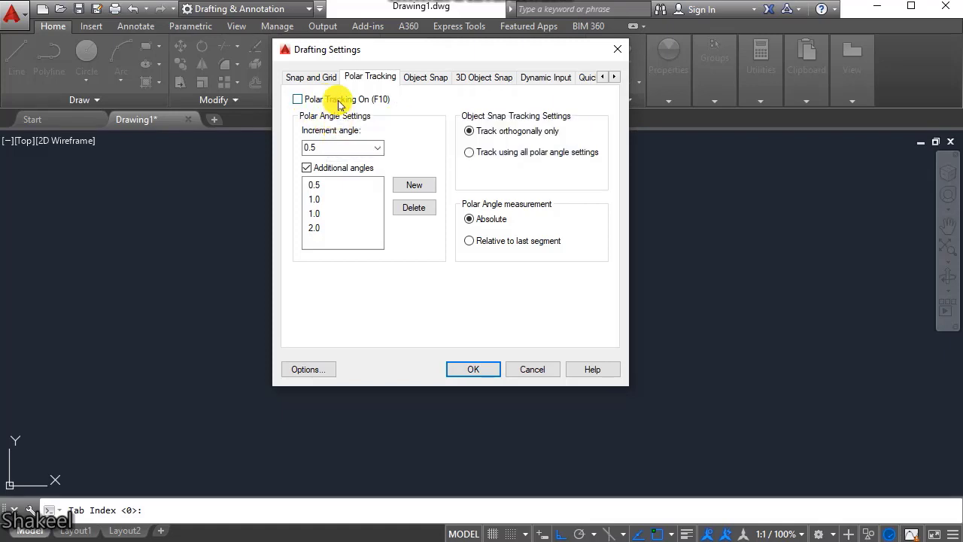
click(323, 100)
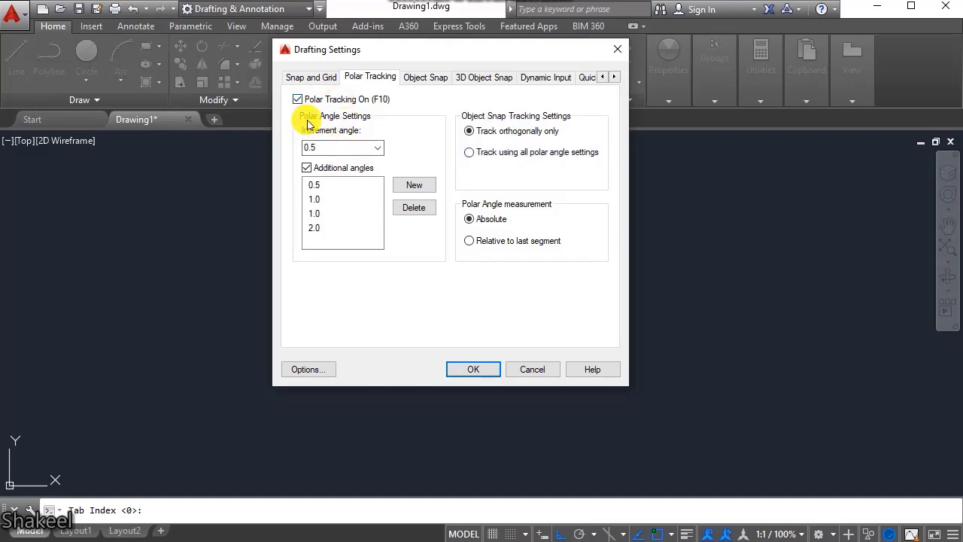
click(377, 147)
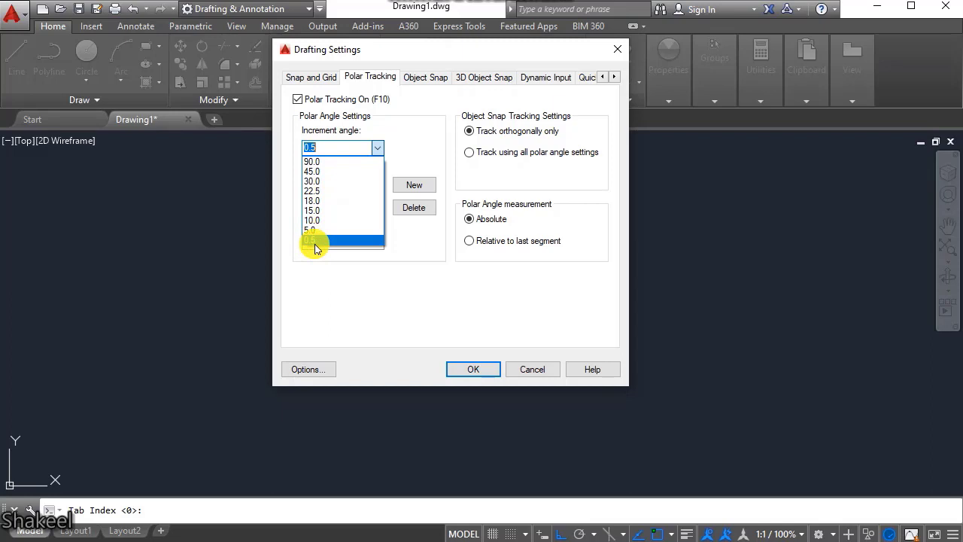
click(404, 155)
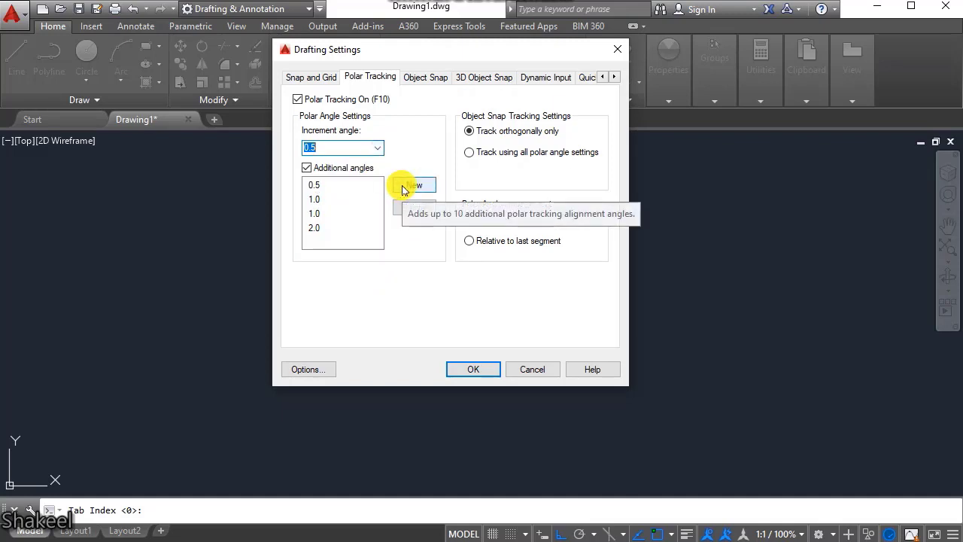
Add 0.25 as an additional polar tracking angle and apply the drafting settings
click(402, 188)
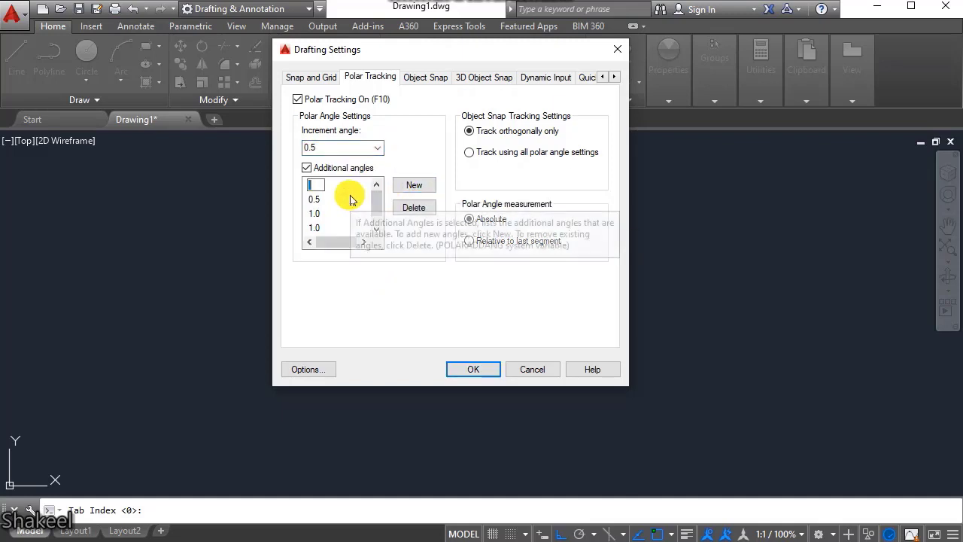
text(0.25)
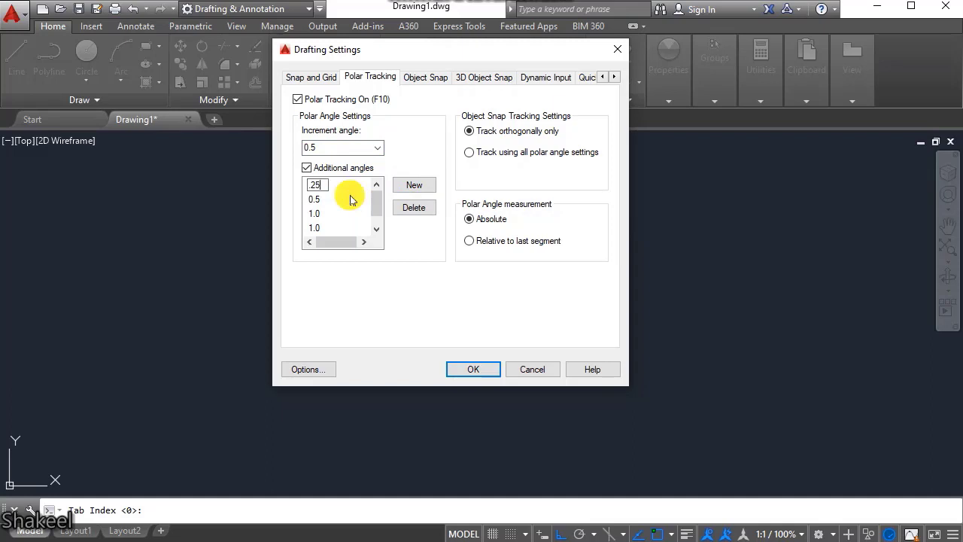
key(Return)
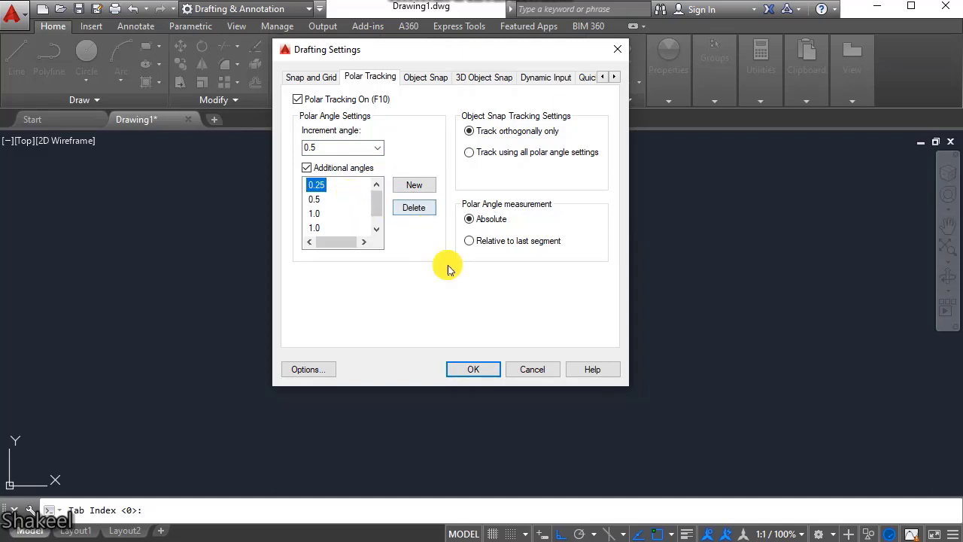
click(484, 371)
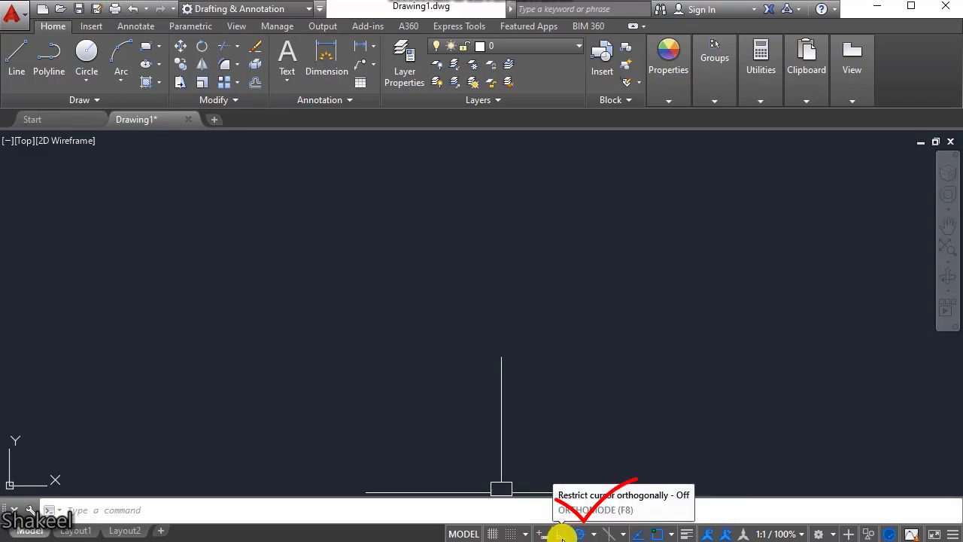
Switch to Ortho mode and back to polar tracking, selecting the 0.5, 1.0, 1.5, 2.0 angle increments
click(562, 535)
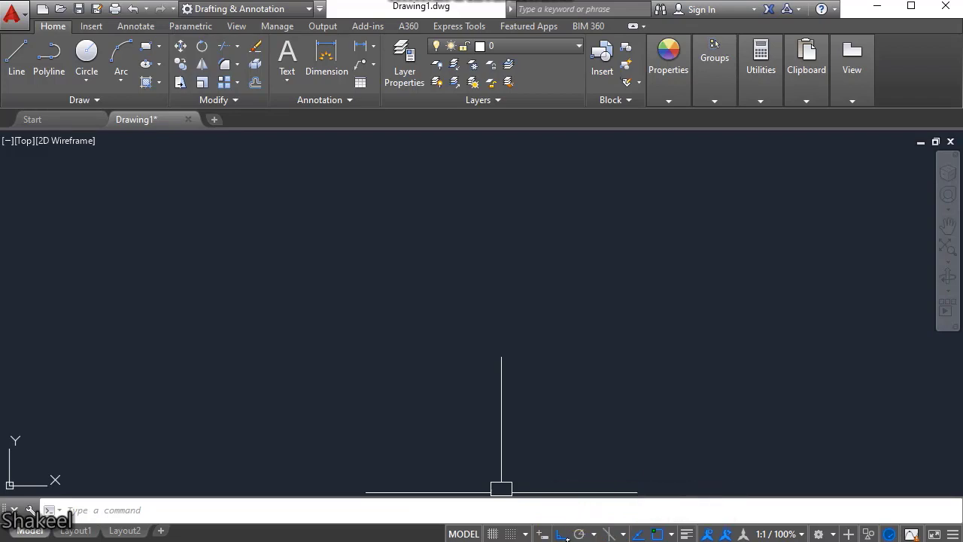
click(581, 534)
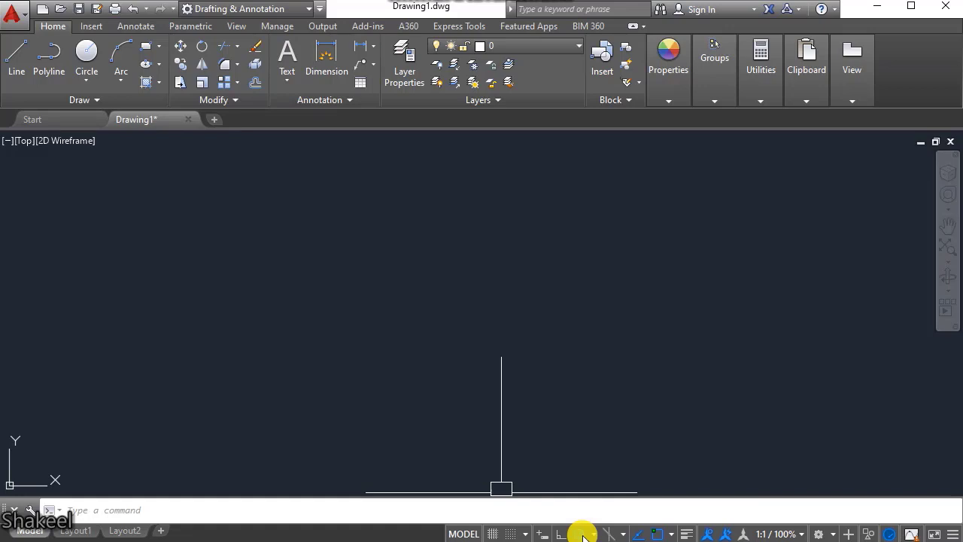
click(593, 535)
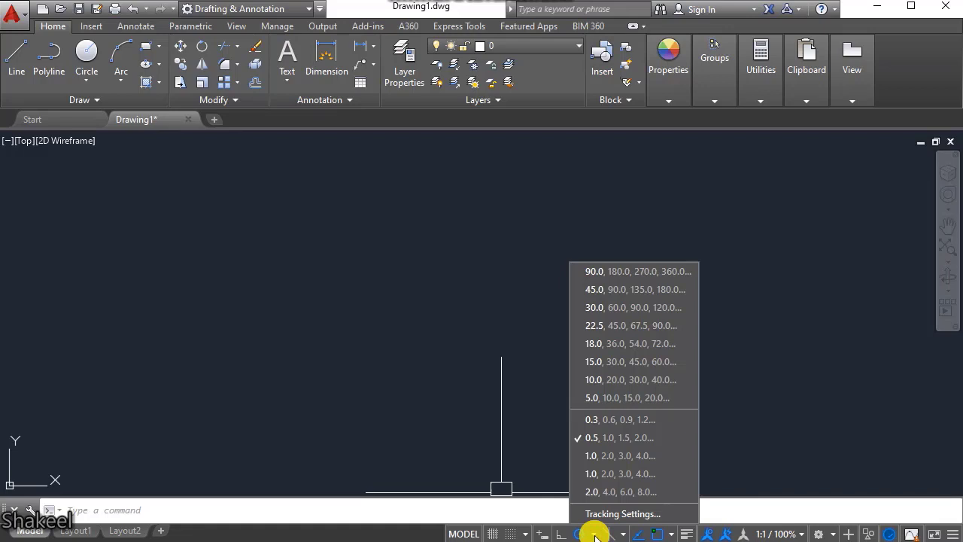
click(603, 440)
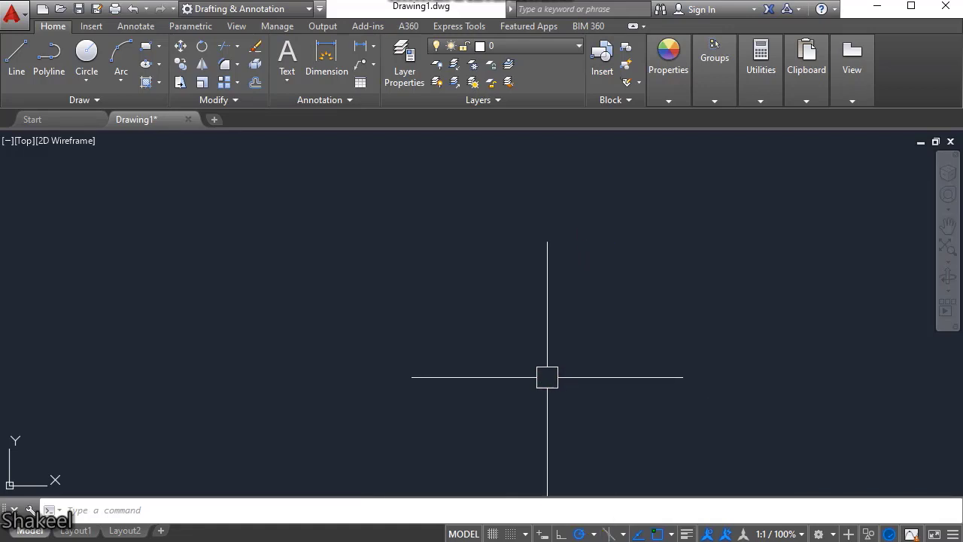
Draw a line 10 units long at 25° using polar tracking
text(l)
key(Return)
click(322, 346)
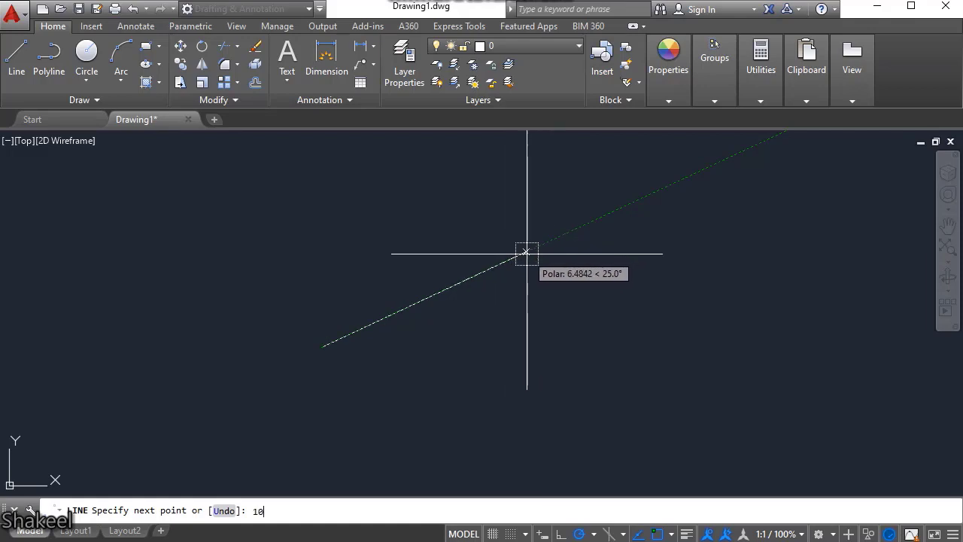
key(Return)
key(Return)
middle_drag(451, 306, 462, 383)
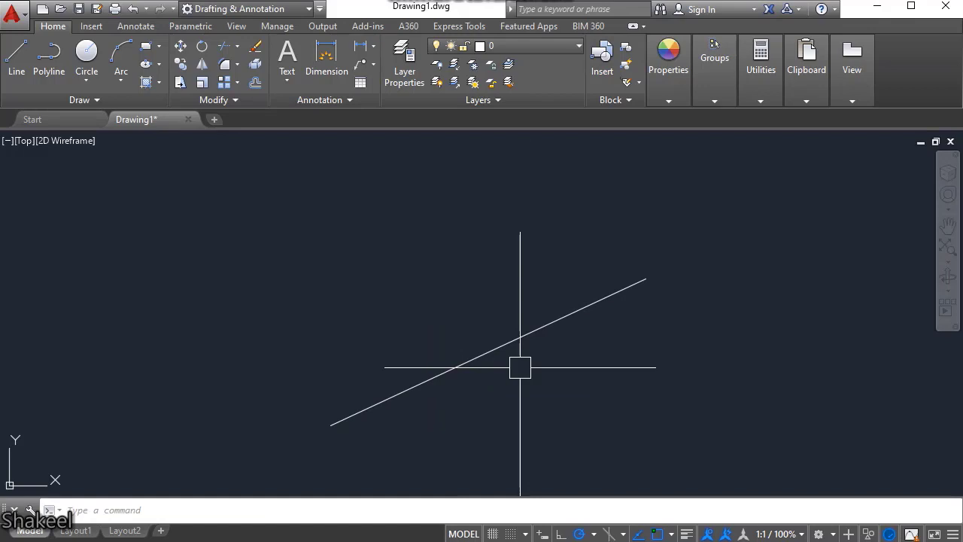
Add an aligned dimension to the 25° line, placed below it
text(dal)
key(Return)
key(Return)
click(516, 337)
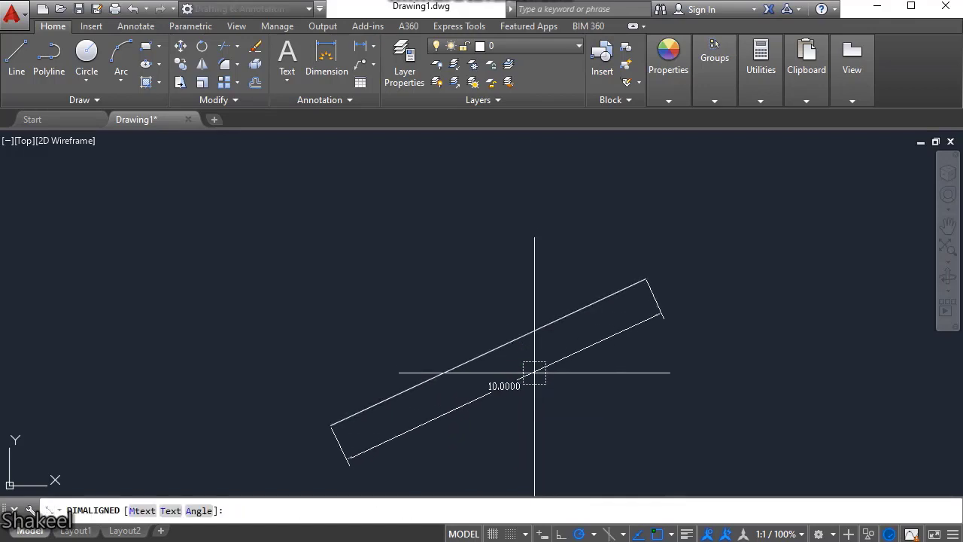
scroll(533, 373, up, 2)
click(531, 386)
scroll(447, 423, up, 3)
scroll(672, 292, down, 4)
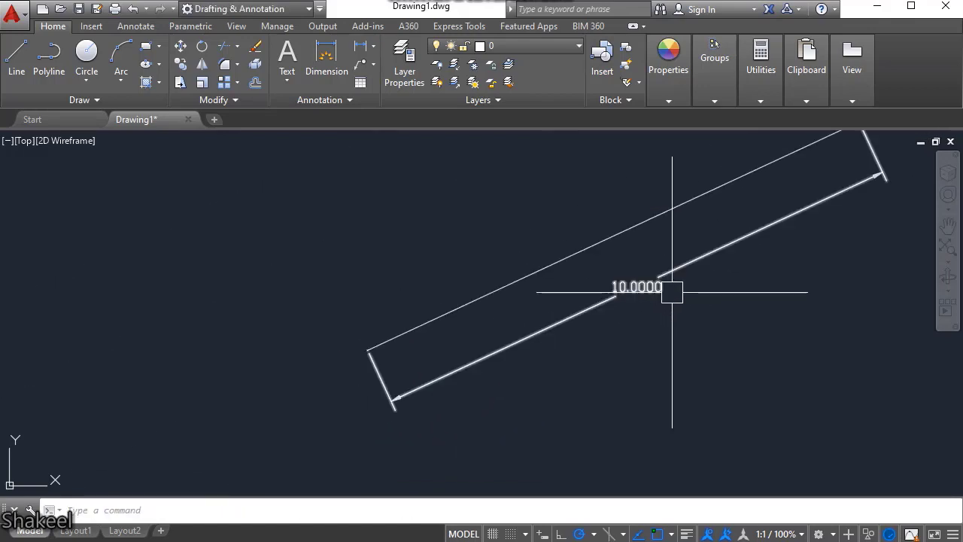
Draw a horizontal line running right from the lower endpoint of the 25° line, slightly longer than that line
scroll(672, 292, down, 2)
text(l)
key(Return)
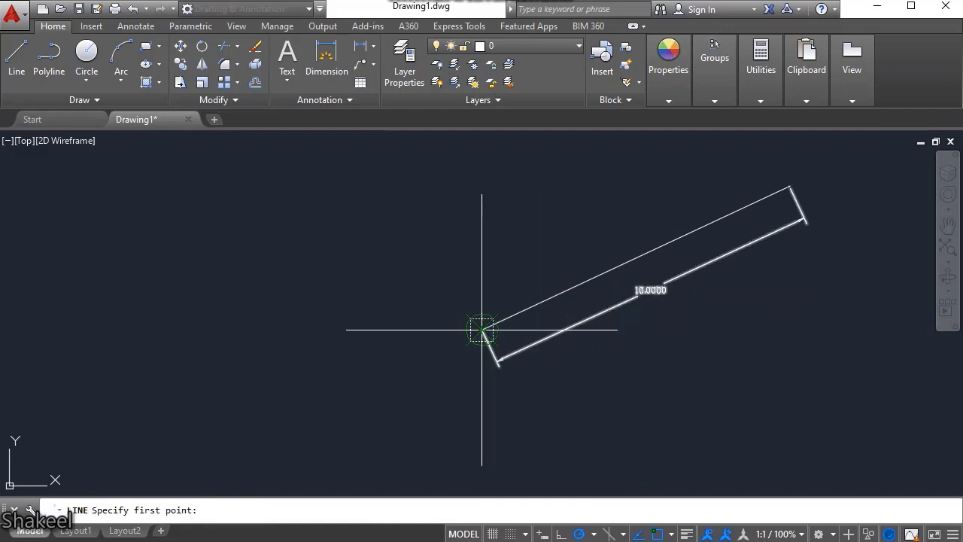
click(482, 329)
click(865, 329)
key(Return)
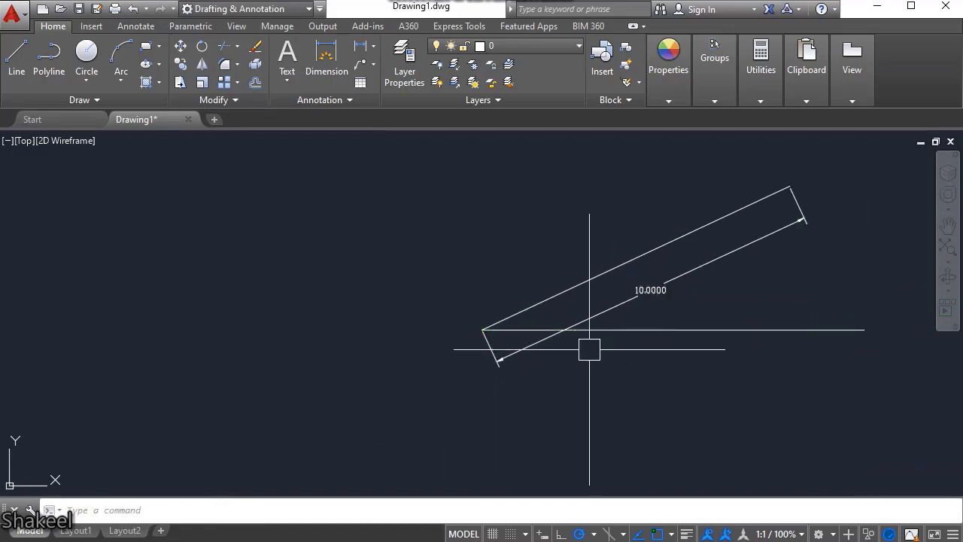
Add an angular dimension between the inclined line and the horizontal line, placed inside the angle
scroll(526, 327, up, 5)
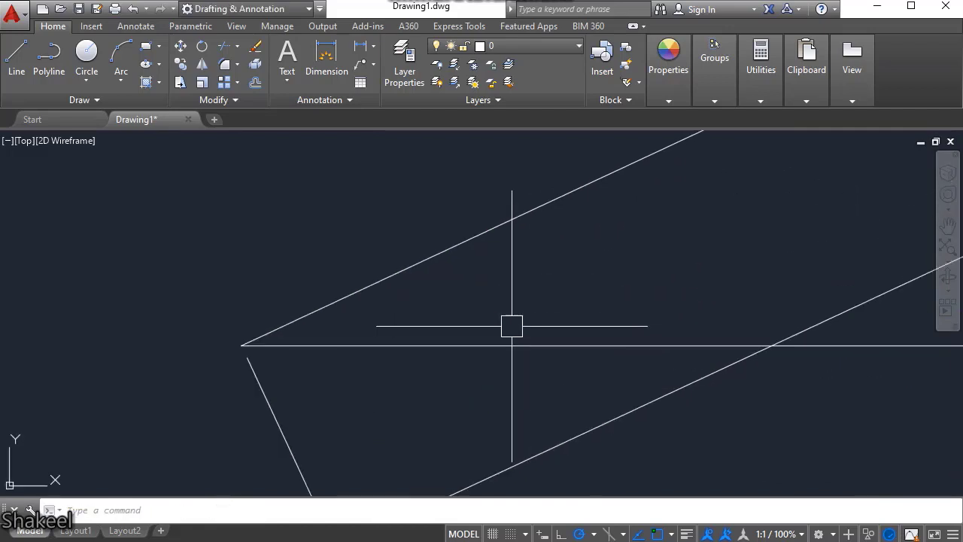
click(374, 48)
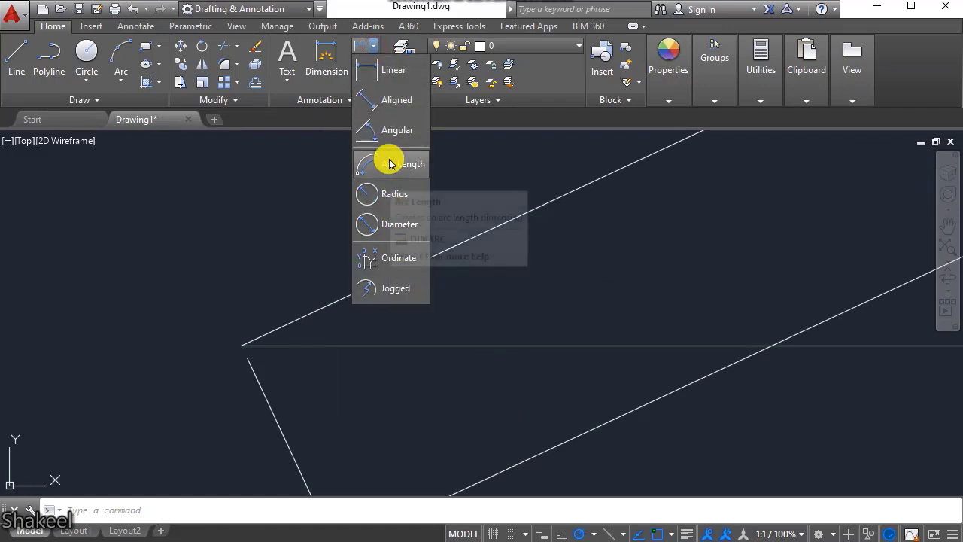
click(388, 129)
click(355, 293)
click(360, 345)
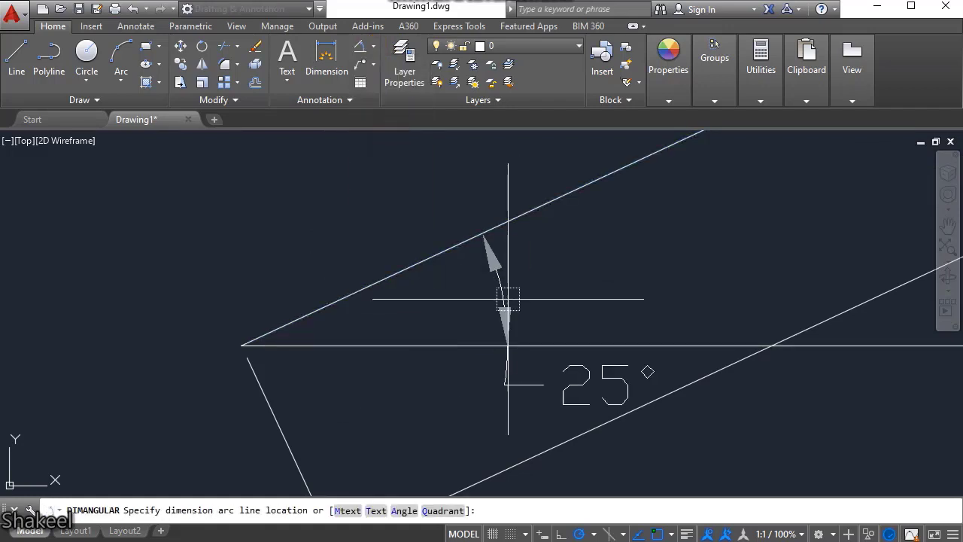
middle_drag(708, 286, 295, 351)
click(413, 279)
scroll(526, 314, down, 3)
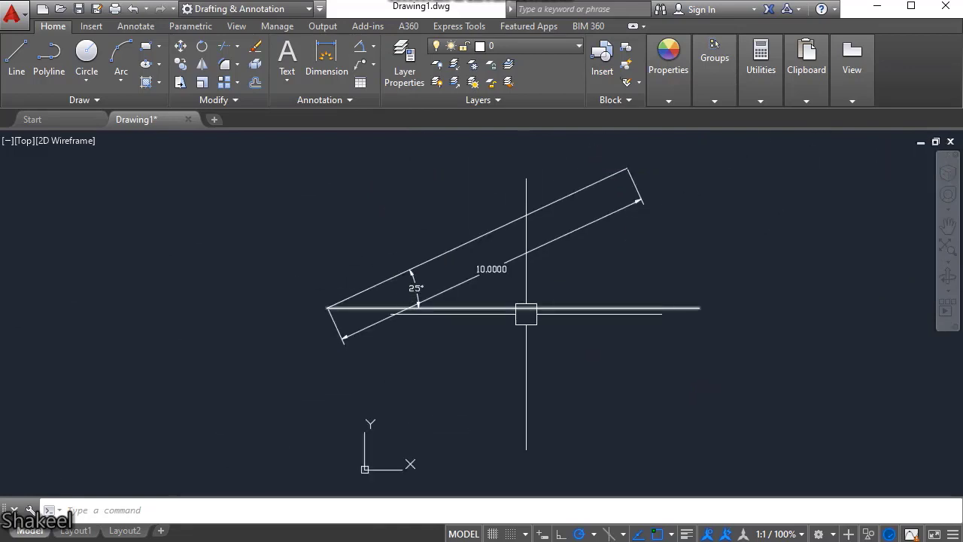
Draw a line 10 units long at 45° from the shared vertex using polar tracking
middle_drag(328, 307, 441, 380)
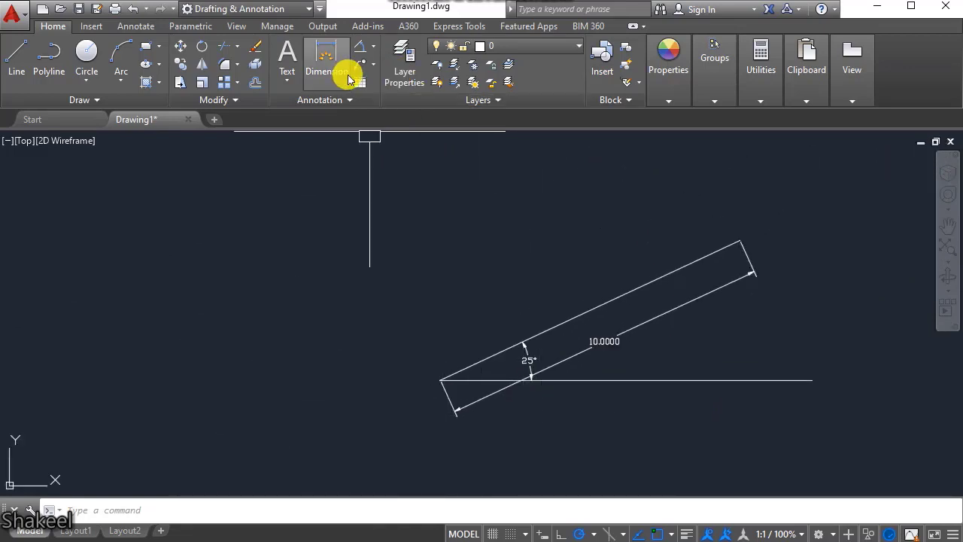
key(l)
key(Return)
scroll(435, 380, up, 4)
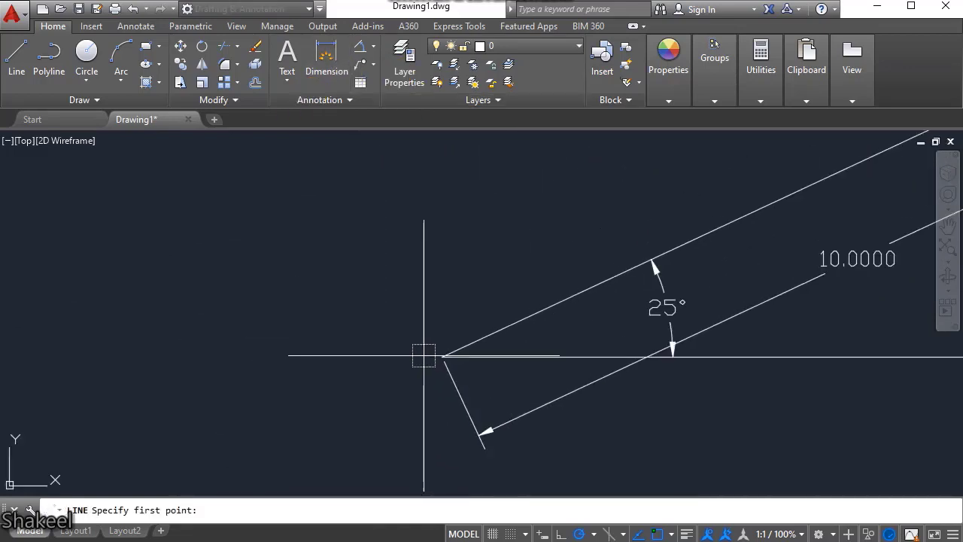
click(443, 357)
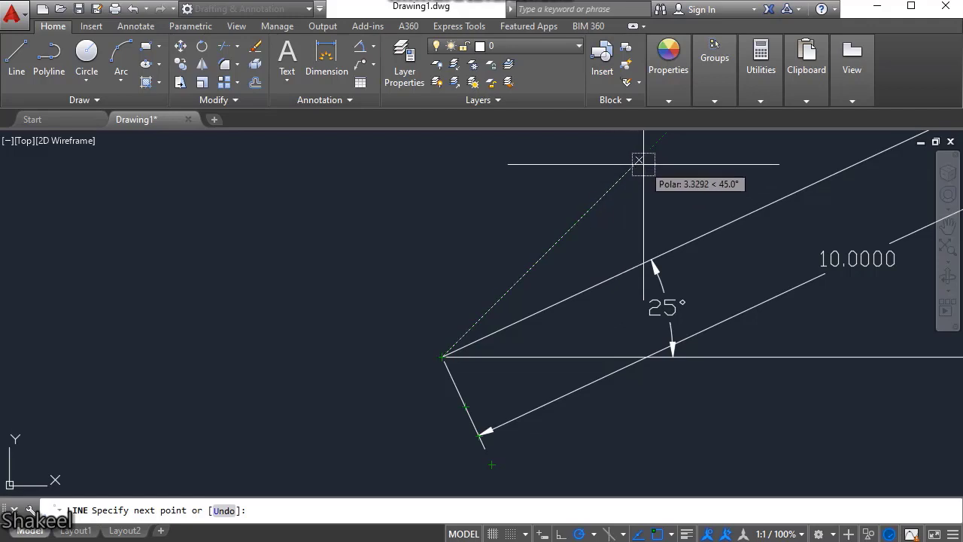
text(10)
key(Return)
key(Return)
Add an aligned dimension to the 45° line, placed on its upper side
scroll(639, 161, down, 4)
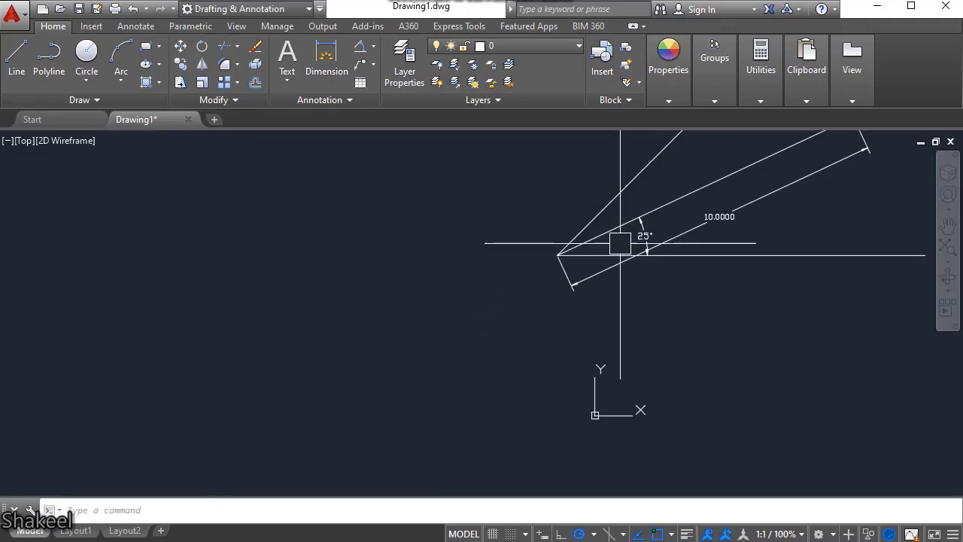
scroll(662, 241, down, 3)
scroll(593, 269, up, 3)
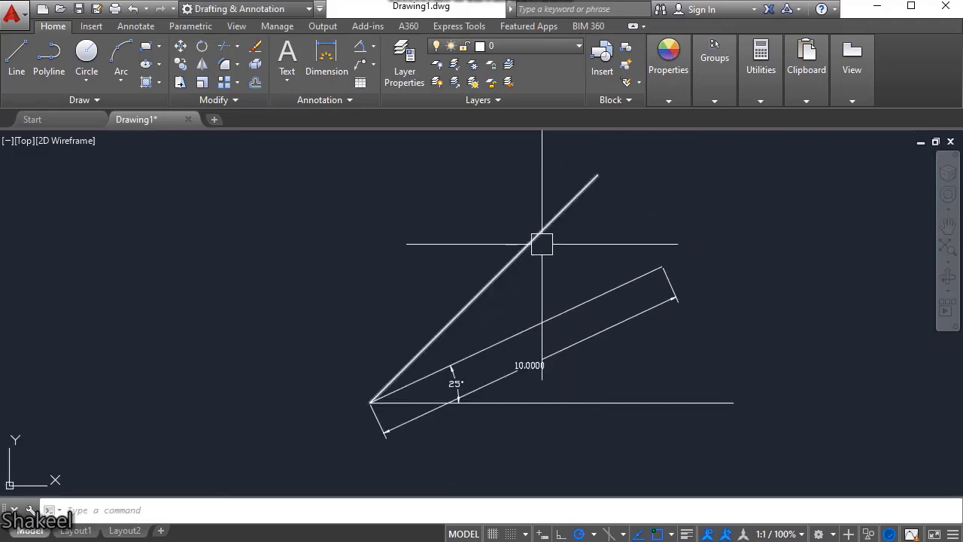
text(dal)
key(Return)
key(Return)
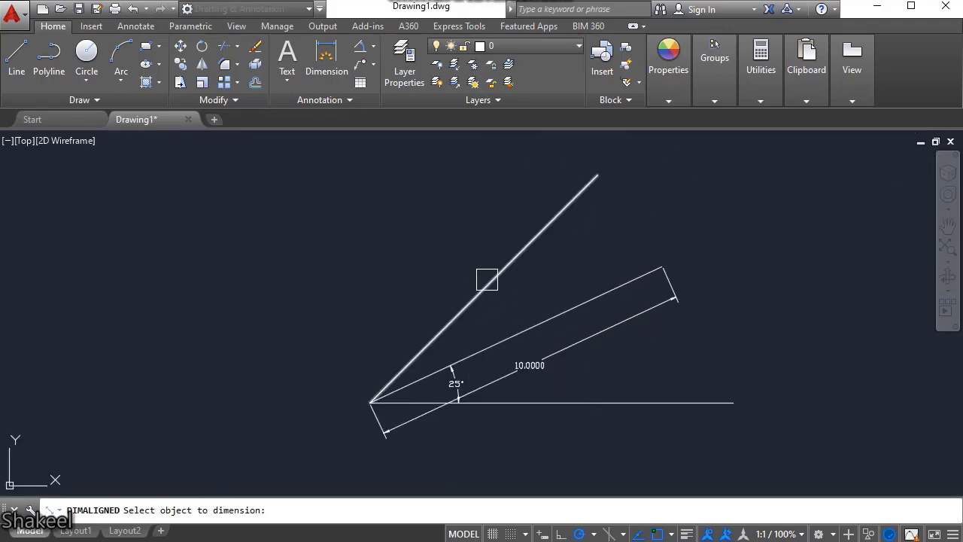
click(486, 279)
click(467, 270)
scroll(461, 271, up, 3)
scroll(454, 317, down, 3)
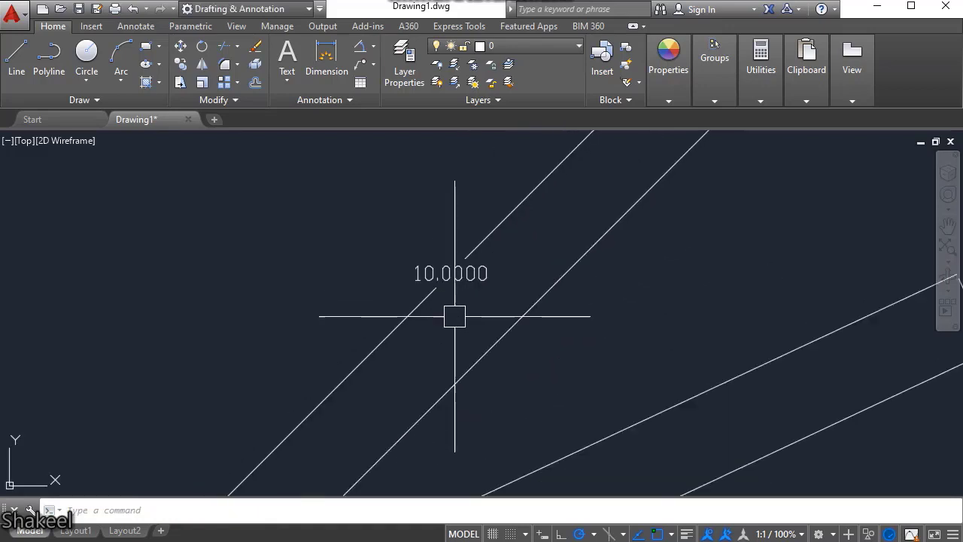
Delete both aligned dimensions and the angular dimension, leaving only the three lines
scroll(458, 316, up, 2)
scroll(450, 256, down, 2)
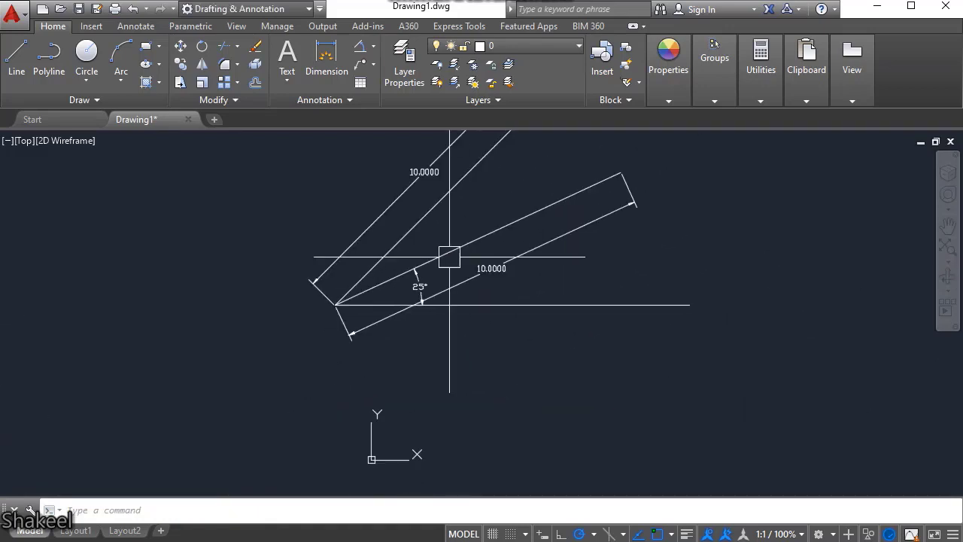
scroll(423, 304, up, 5)
scroll(436, 347, down, 4)
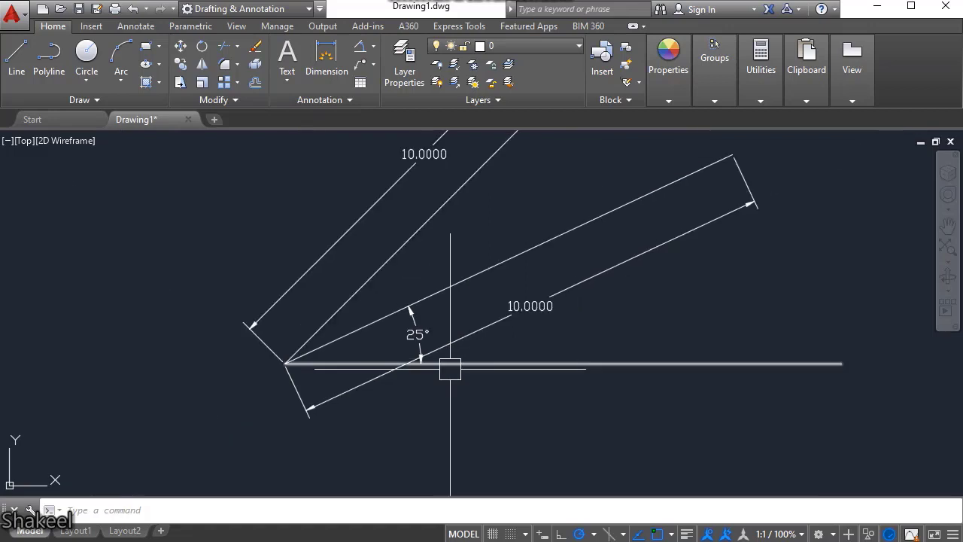
scroll(544, 318, down, 4)
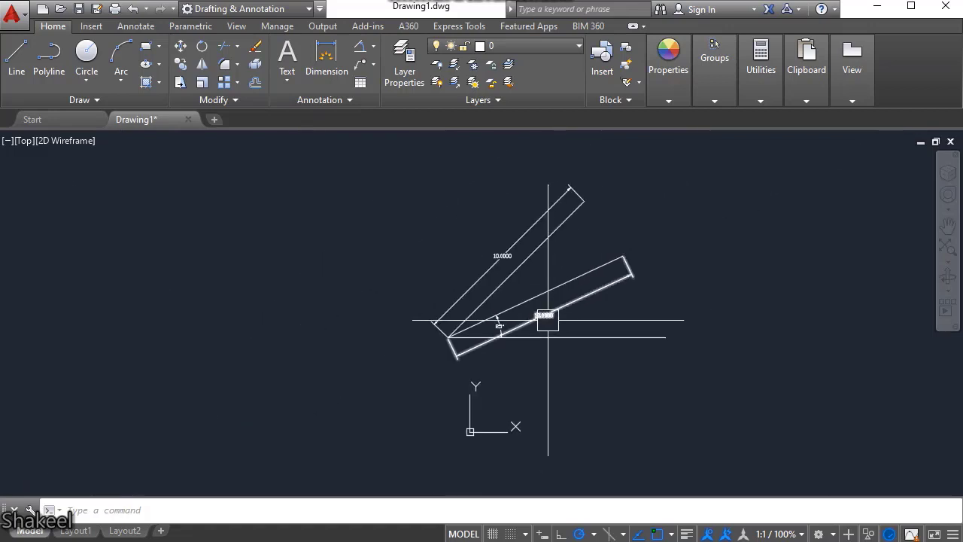
scroll(519, 317, up, 2)
click(520, 317)
key(Delete)
click(449, 245)
key(Delete)
middle_drag(515, 303, 514, 368)
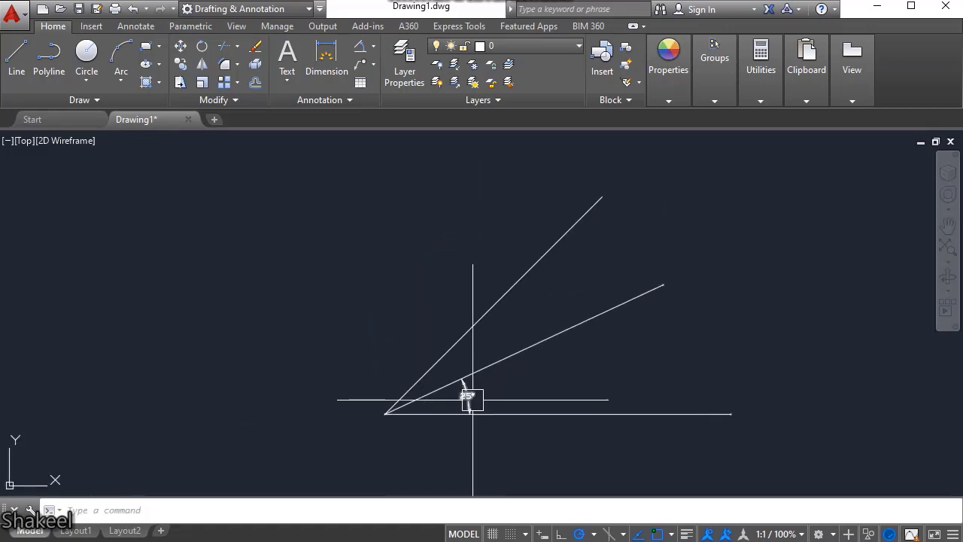
click(473, 400)
key(Delete)
Draw a line 10 units straight up from the upper endpoint of the 45° line using polar tracking
middle_drag(596, 299, 580, 398)
text(l)
key(Return)
click(588, 297)
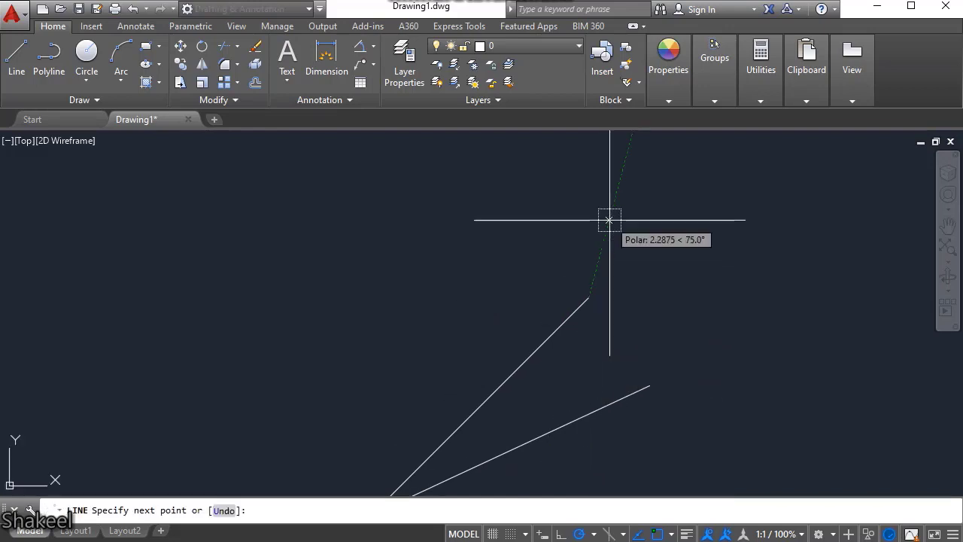
middle_drag(591, 173, 595, 300)
text(10)
key(Return)
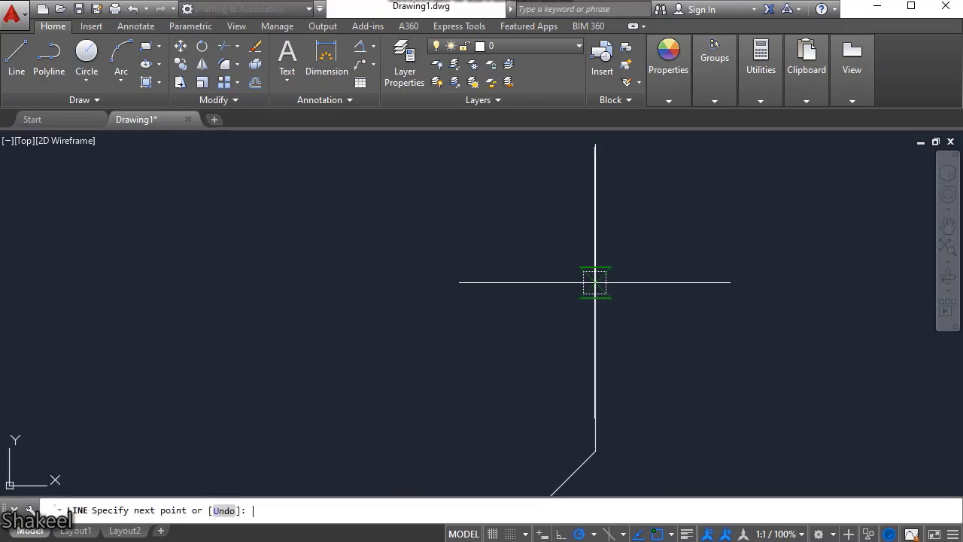
Continue the line chain 10 units left at 180° and 10 units down at 270°
scroll(591, 301, down, 8)
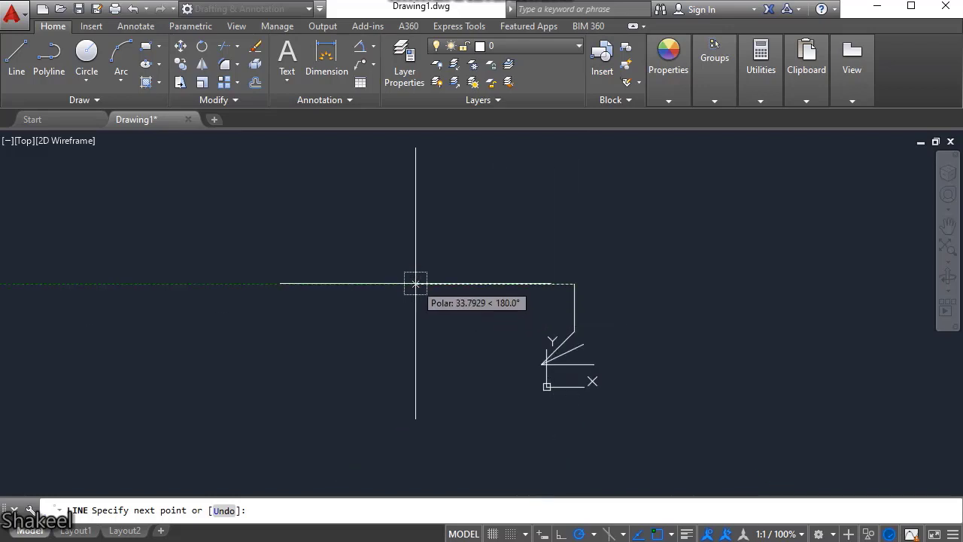
text(10)
key(Return)
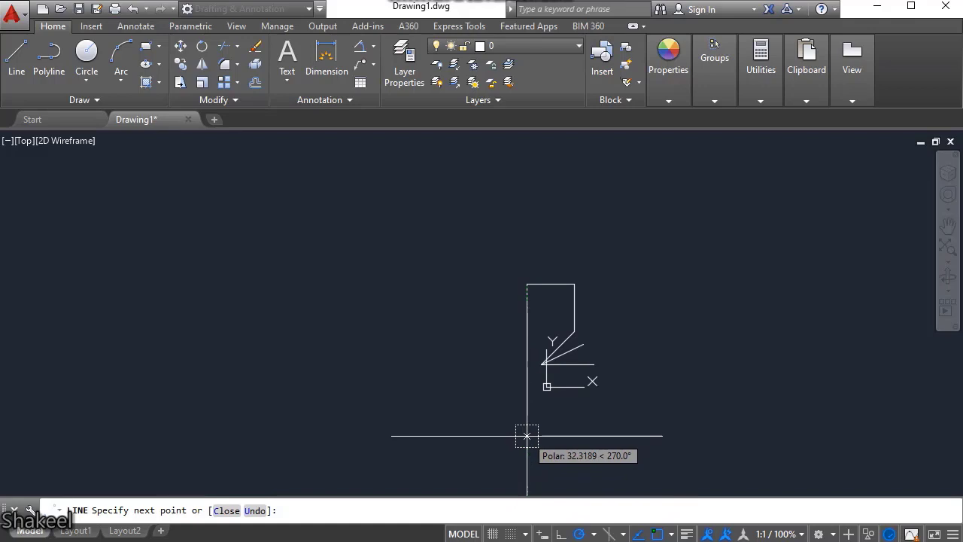
text(10)
key(Return)
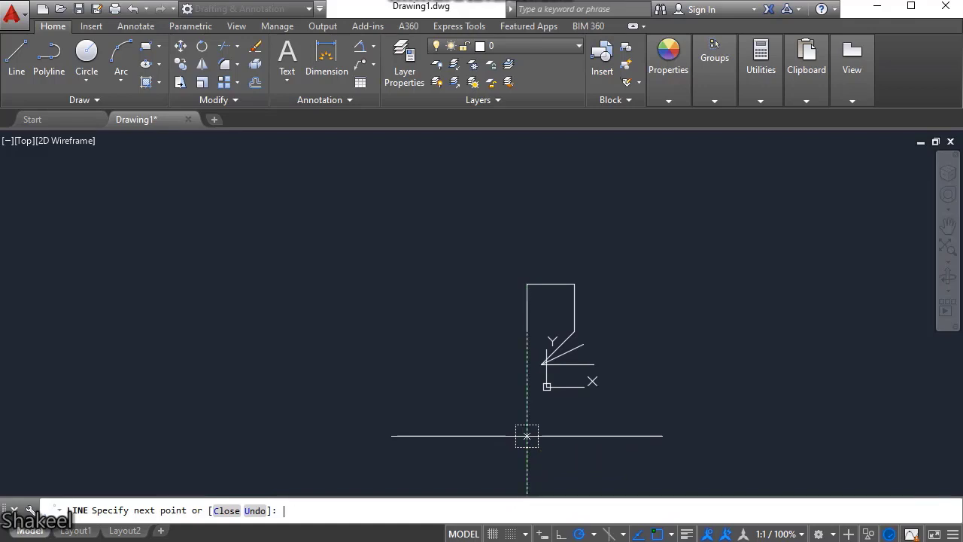
Add a final segment 10 units long at 300° with polar tracking and end the line chain
scroll(542, 350, up, 5)
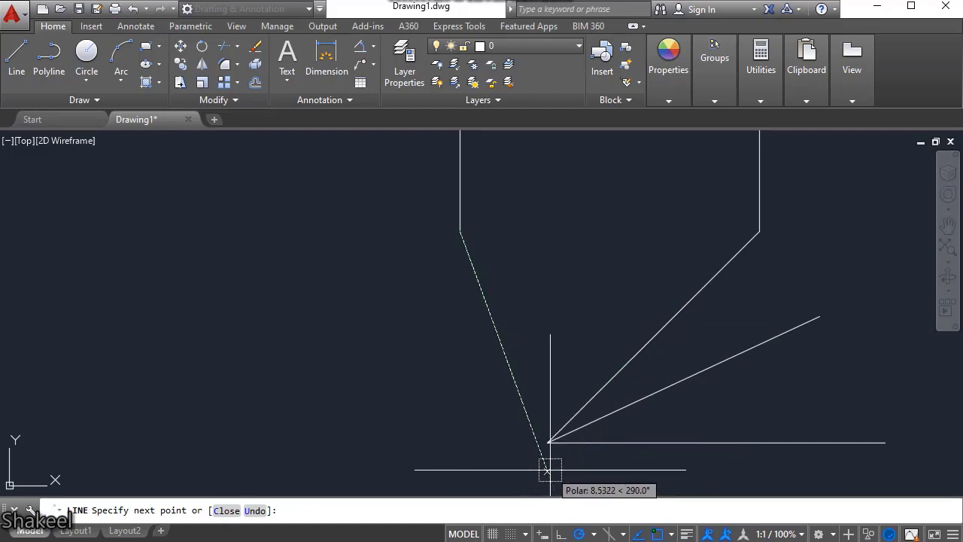
scroll(502, 348, down, 4)
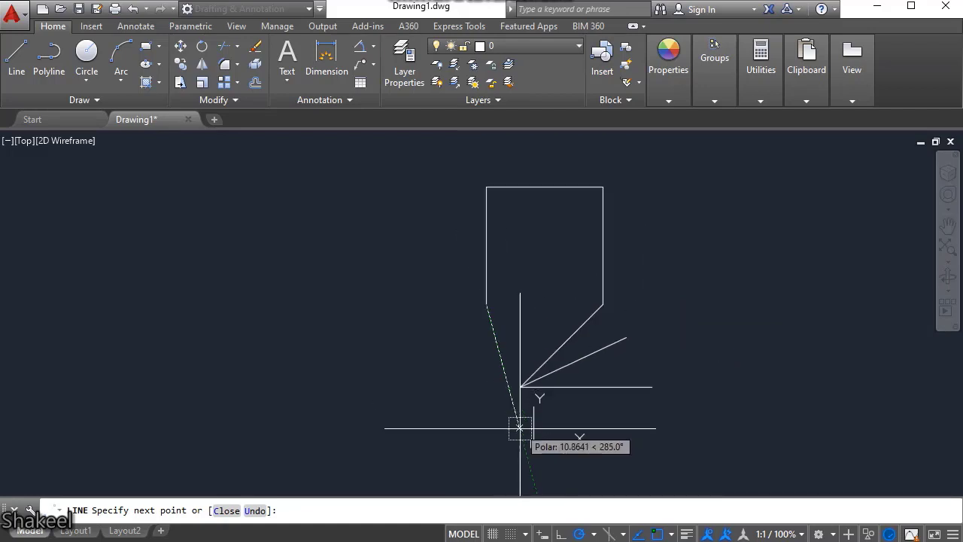
scroll(521, 434, up, 4)
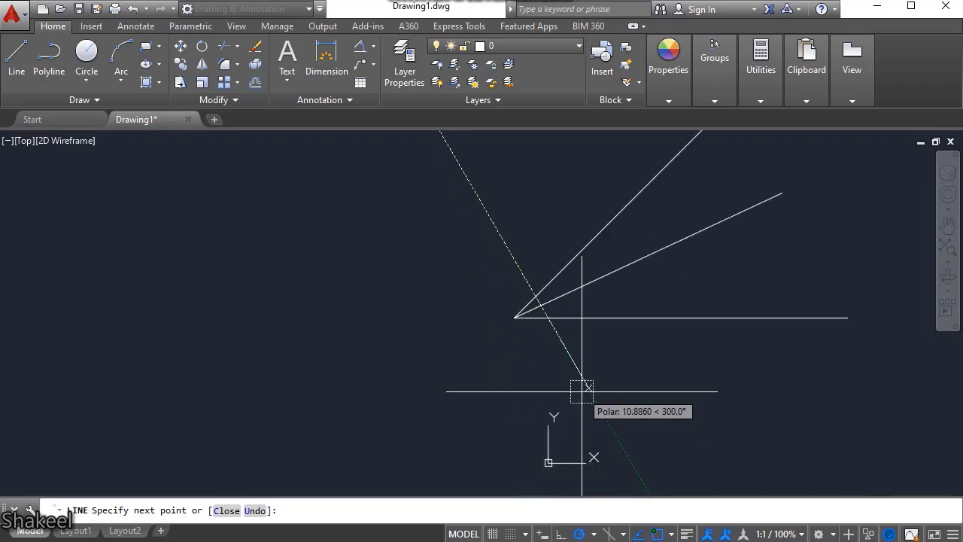
scroll(582, 390, down, 2)
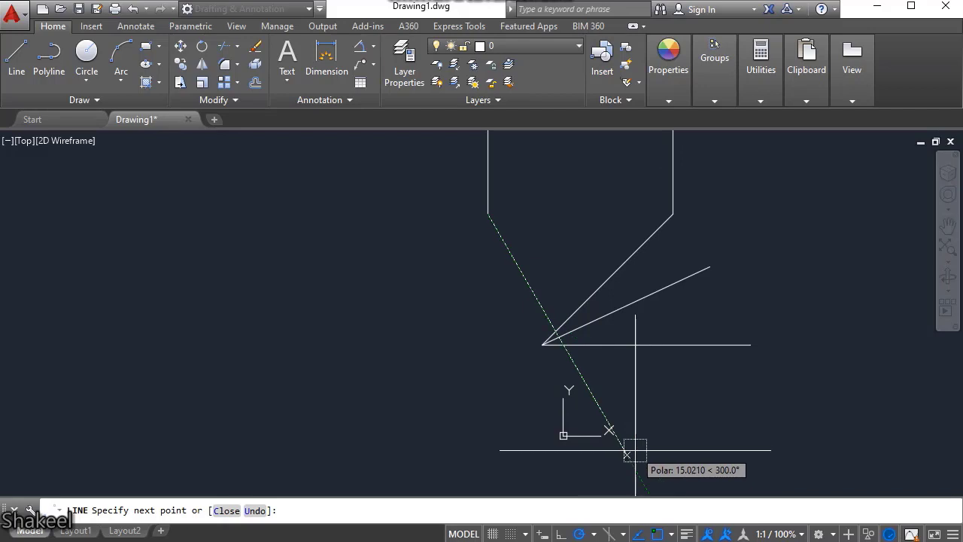
text(10)
key(Return)
key(Return)
Select all the drawn lines with a crossing window and delete them
scroll(595, 362, down, 4)
middle_drag(595, 361, 534, 365)
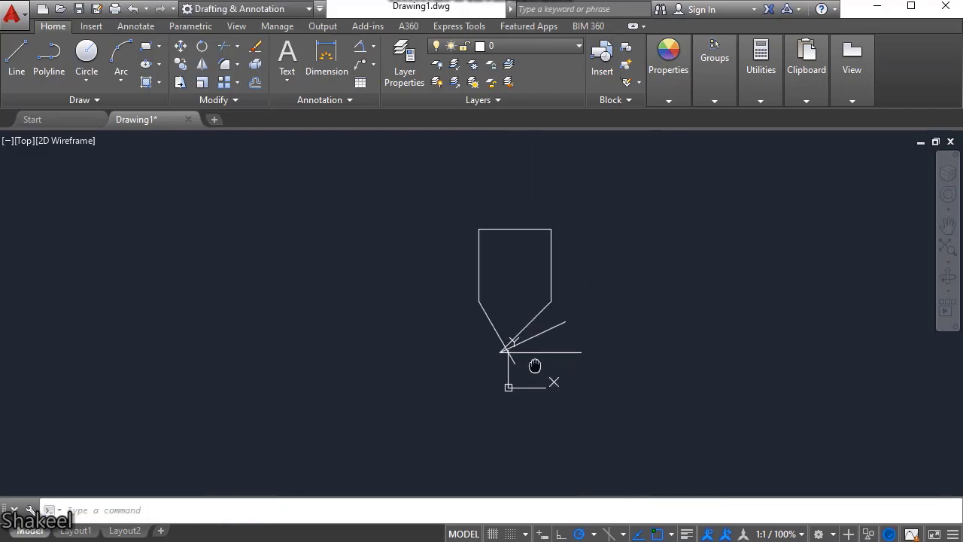
scroll(511, 338, up, 3)
scroll(650, 313, down, 3)
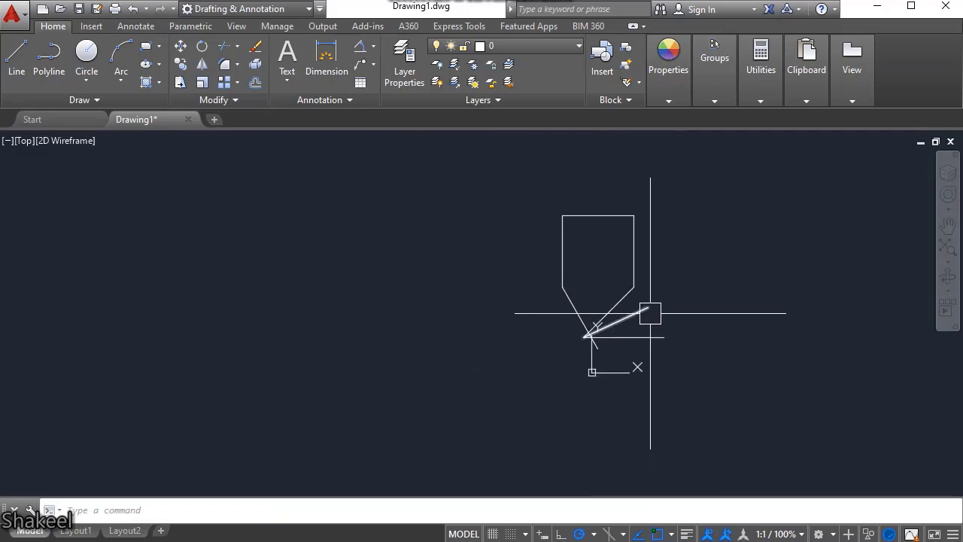
scroll(572, 289, up, 3)
scroll(525, 305, down, 5)
click(630, 258)
click(409, 348)
key(Delete)
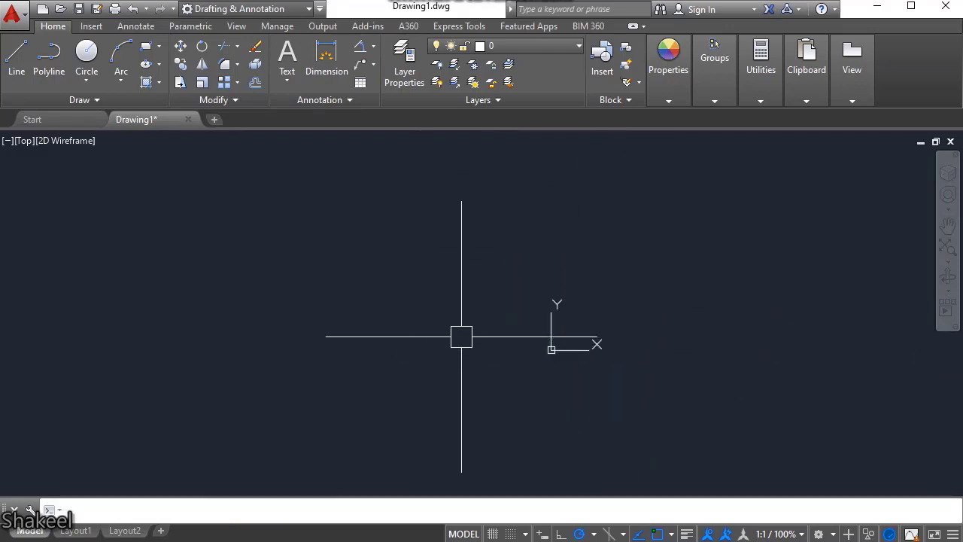
middle_drag(610, 362, 557, 383)
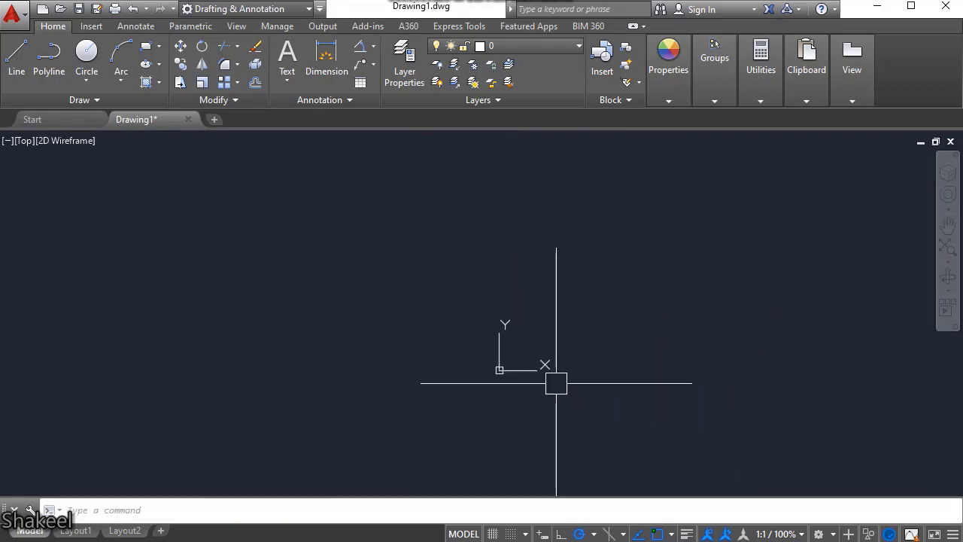